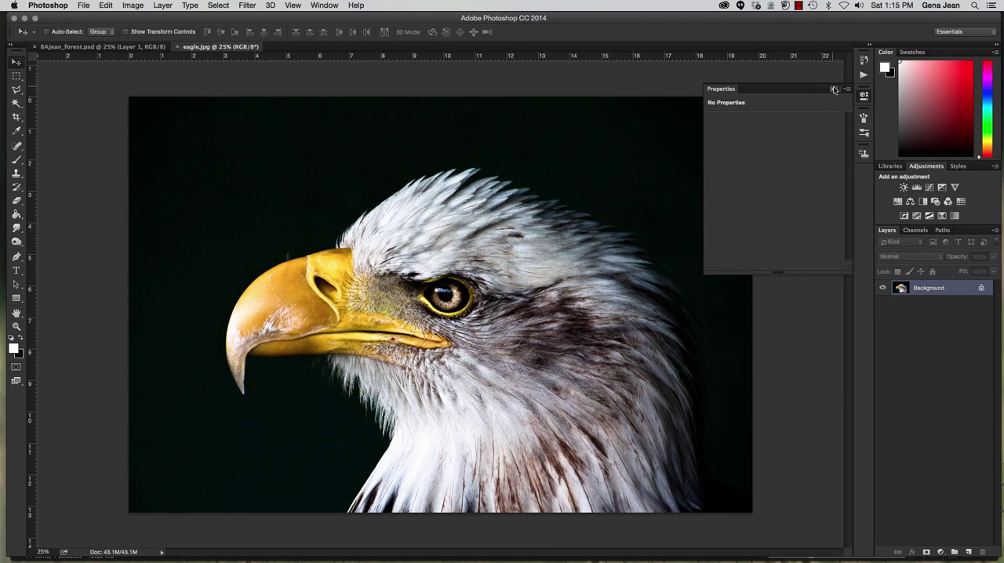
Duplicate the eagle's Background layer and add a Gradient Map adjustment layer above the copy
{"action": "left_click", "coordinate": [834, 89]}
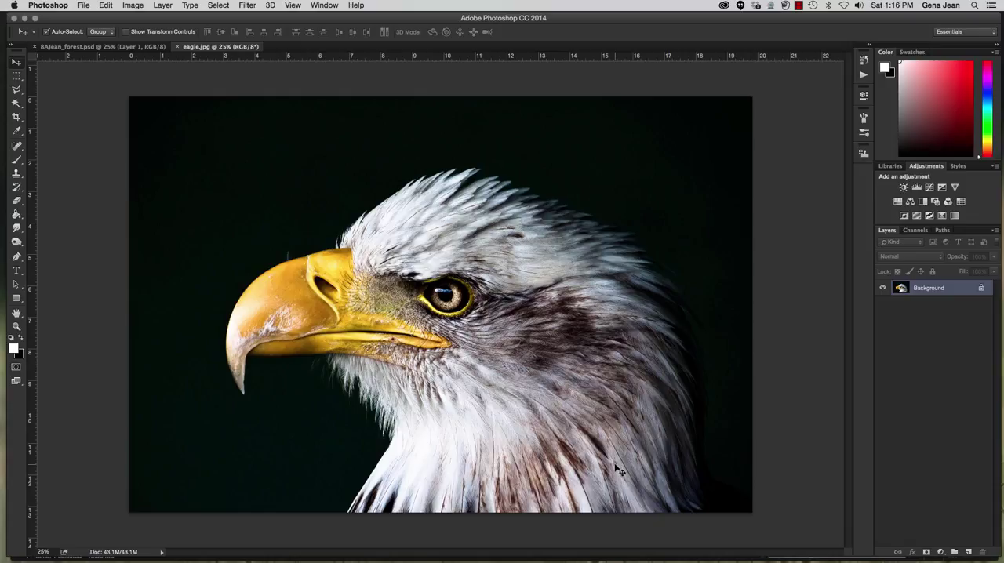
{"action": "key", "text": "super+j"}
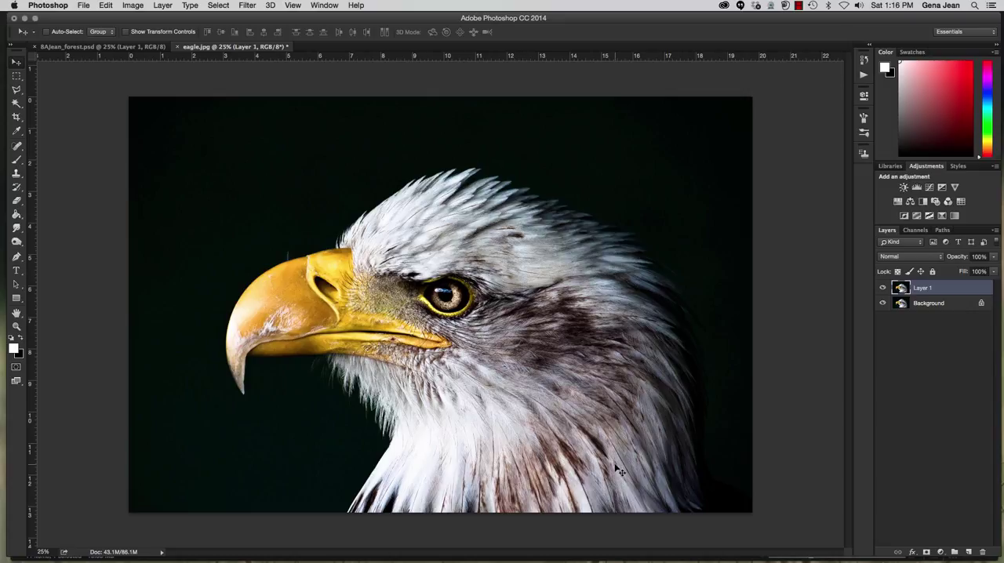
{"action": "left_click", "coordinate": [955, 217]}
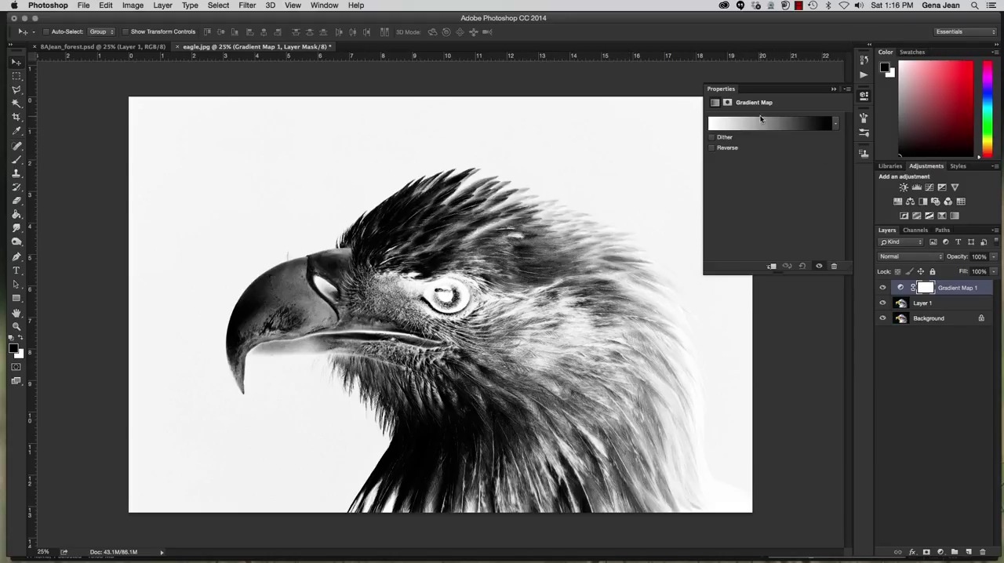
Try the default gradient presets on the Gradient Map one after another and apply the black-to-white gradient
{"action": "left_click", "coordinate": [836, 126]}
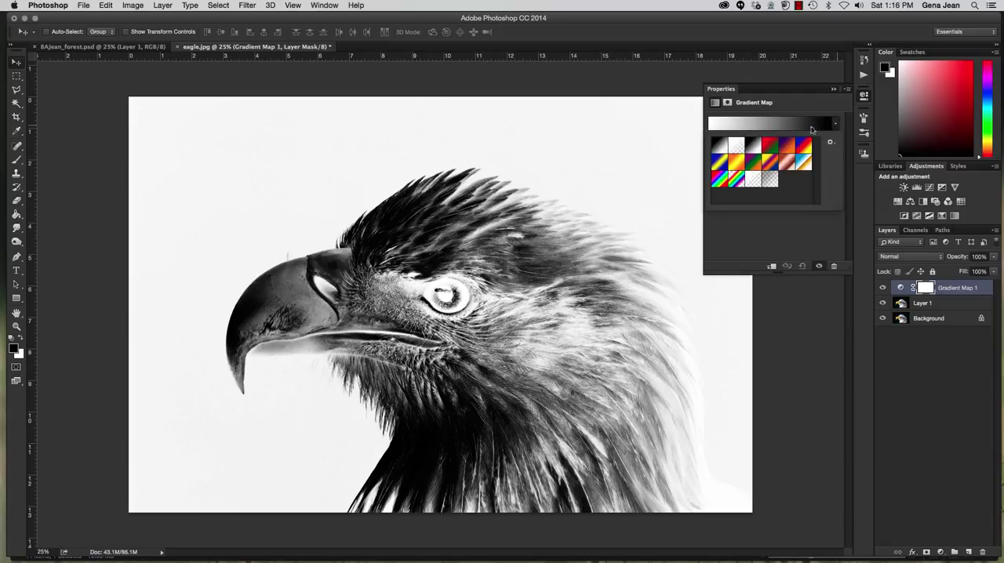
{"action": "left_click", "coordinate": [721, 149]}
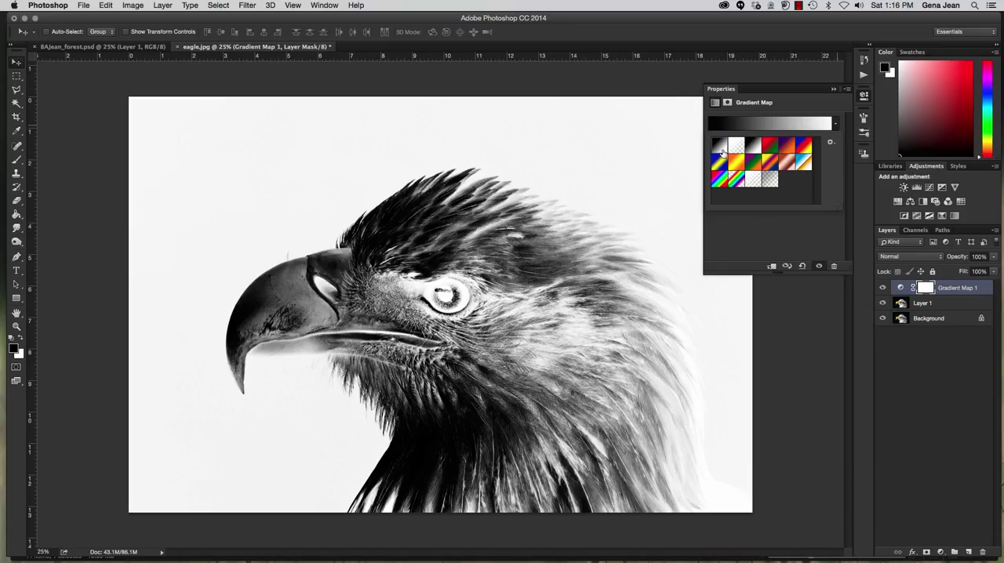
{"action": "left_click", "coordinate": [738, 150]}
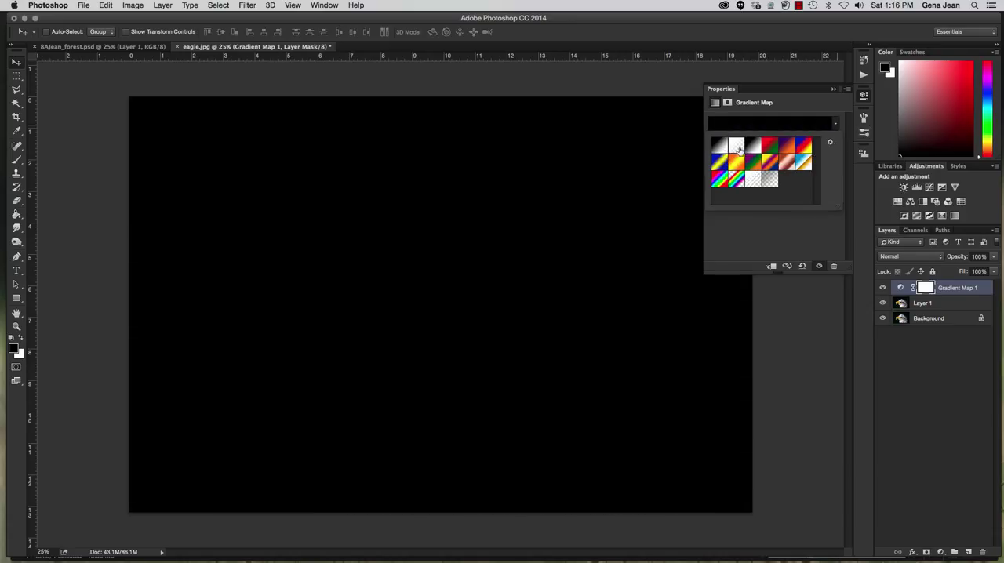
{"action": "left_click", "coordinate": [754, 149]}
{"action": "left_click", "coordinate": [769, 149]}
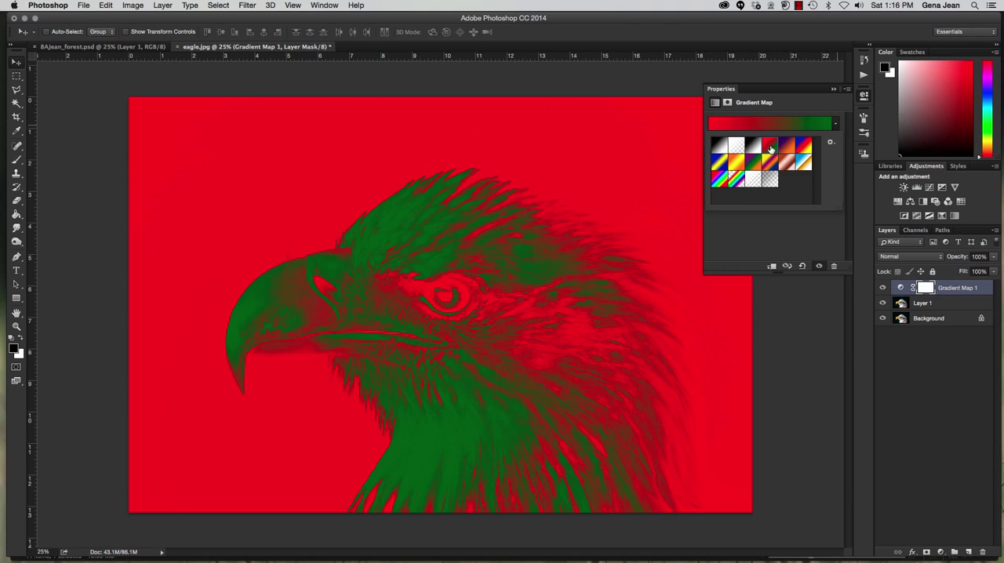
{"action": "left_click", "coordinate": [787, 148]}
{"action": "left_click", "coordinate": [805, 150]}
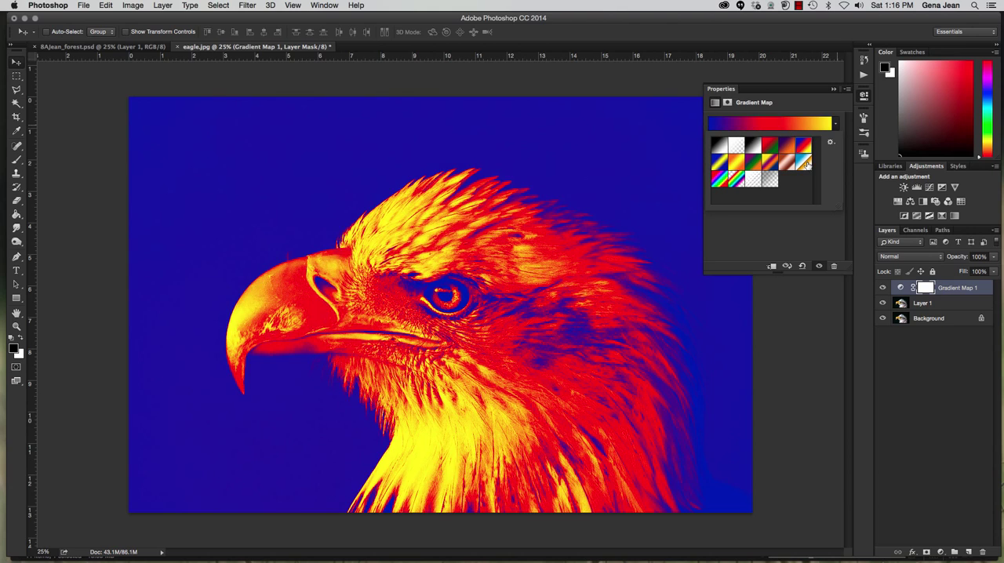
{"action": "left_click", "coordinate": [804, 162]}
{"action": "left_click", "coordinate": [786, 162]}
{"action": "left_click", "coordinate": [769, 163]}
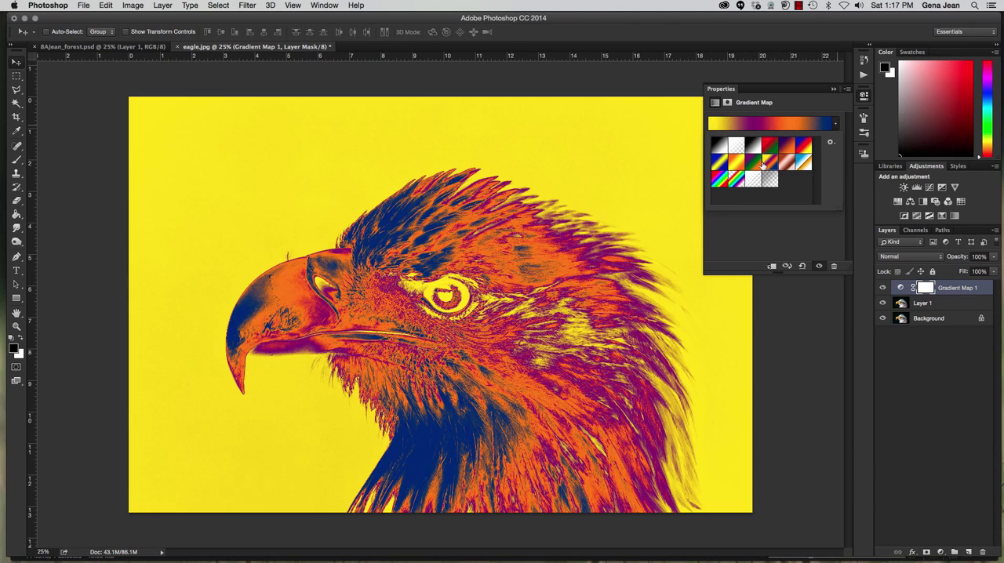
{"action": "left_click", "coordinate": [753, 163]}
{"action": "left_click", "coordinate": [737, 162]}
{"action": "left_click", "coordinate": [721, 165]}
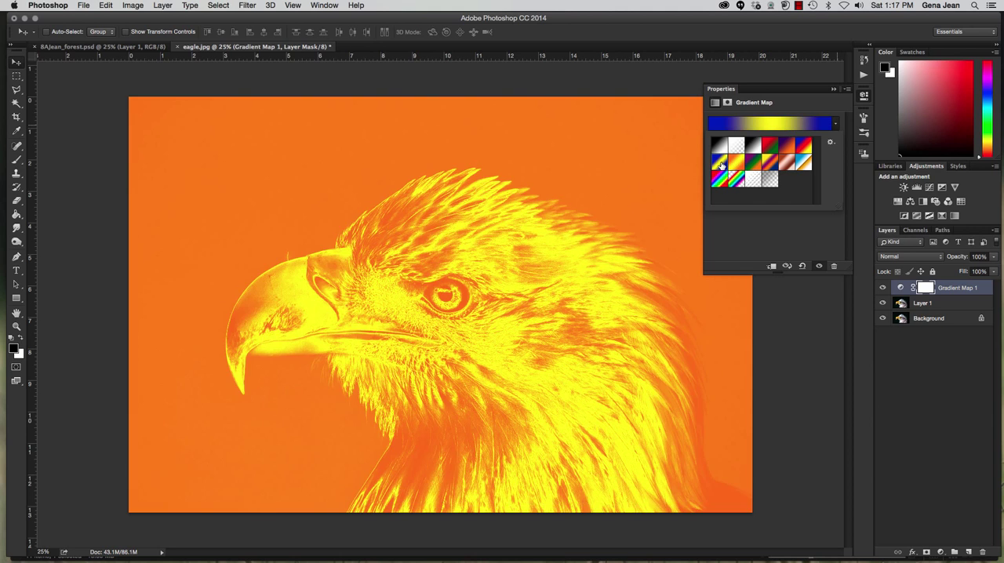
{"action": "left_click", "coordinate": [721, 179]}
{"action": "left_click", "coordinate": [742, 183]}
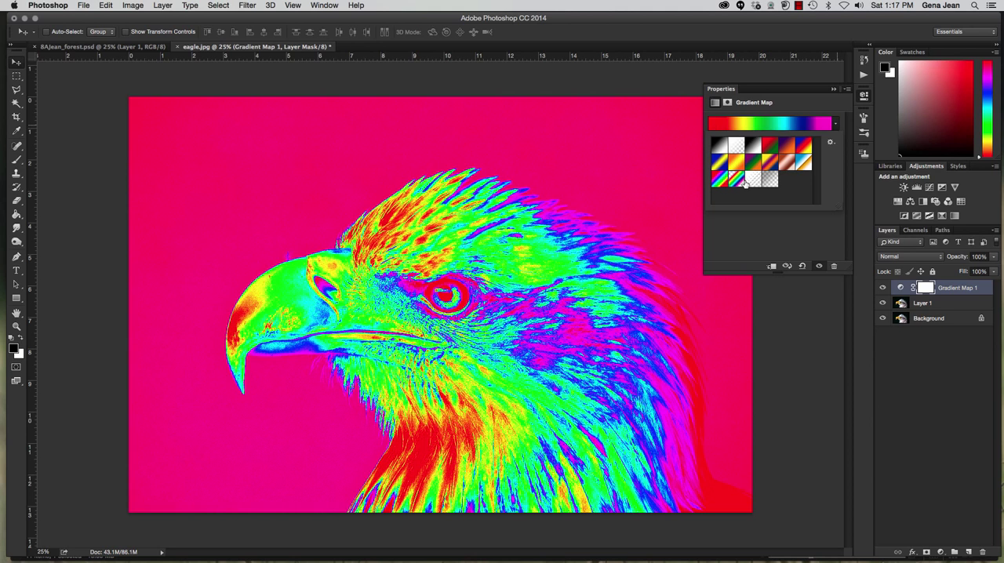
{"action": "left_click", "coordinate": [754, 183]}
{"action": "left_click", "coordinate": [771, 185]}
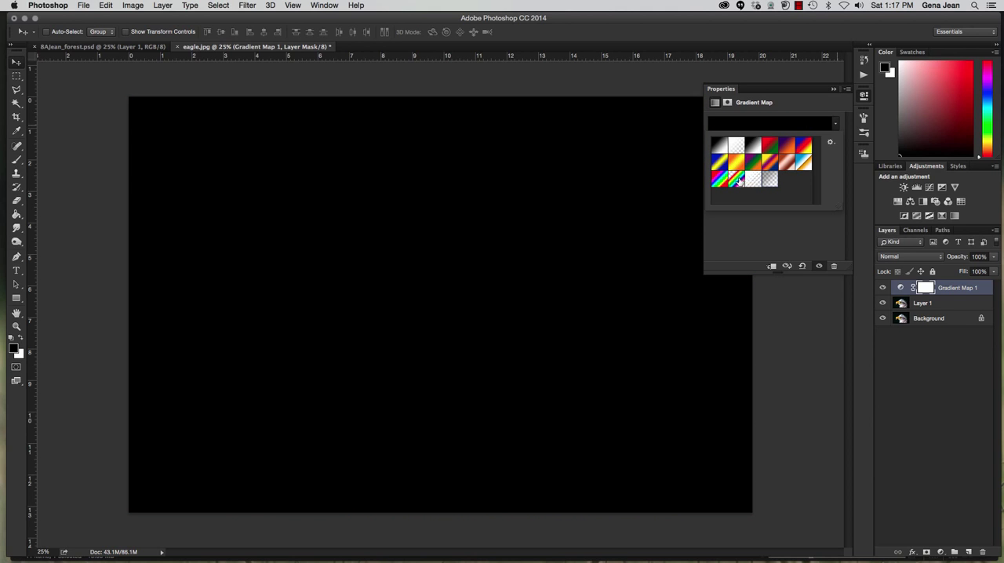
{"action": "left_click", "coordinate": [719, 148]}
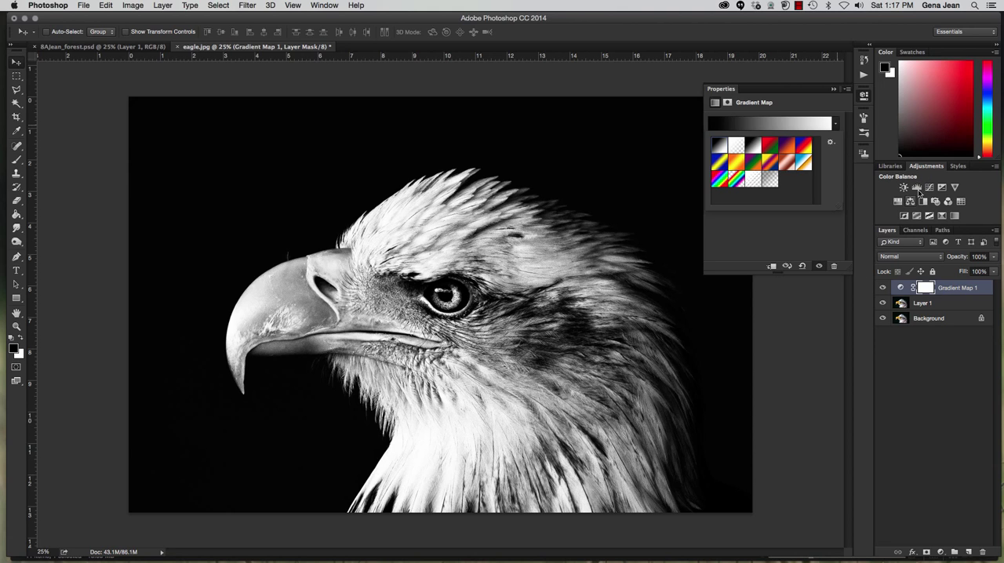
Add a Levels adjustment layer with input levels 7, 1.14 and 249, and compare the eagle with it hidden and shown
{"action": "left_click", "coordinate": [923, 213]}
{"action": "left_click", "coordinate": [916, 188]}
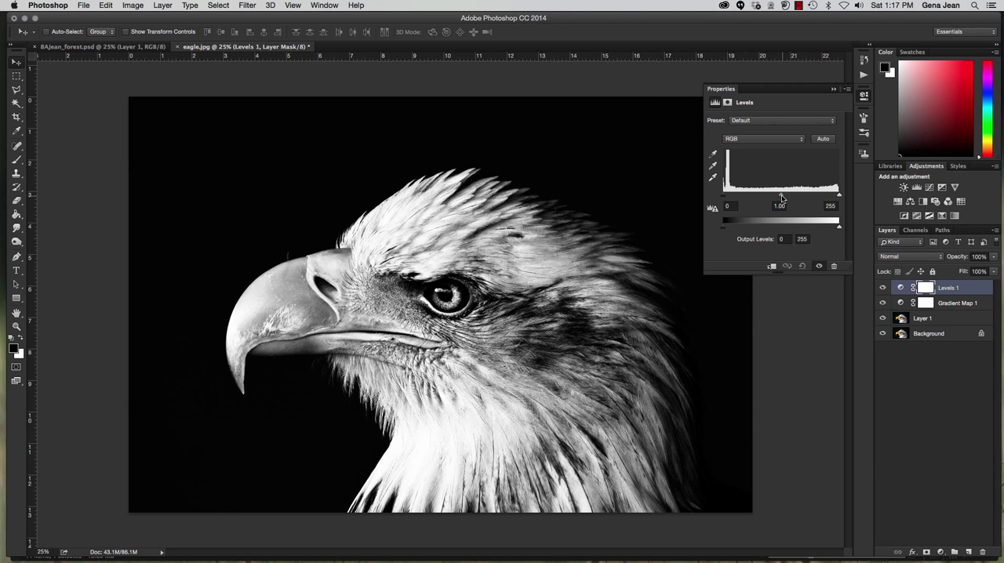
{"action": "left_click_drag", "start_coordinate": [781, 199], "coordinate": [726, 199]}
{"action": "left_click_drag", "start_coordinate": [841, 198], "coordinate": [838, 198]}
{"action": "left_click_drag", "start_coordinate": [780, 196], "coordinate": [776, 198]}
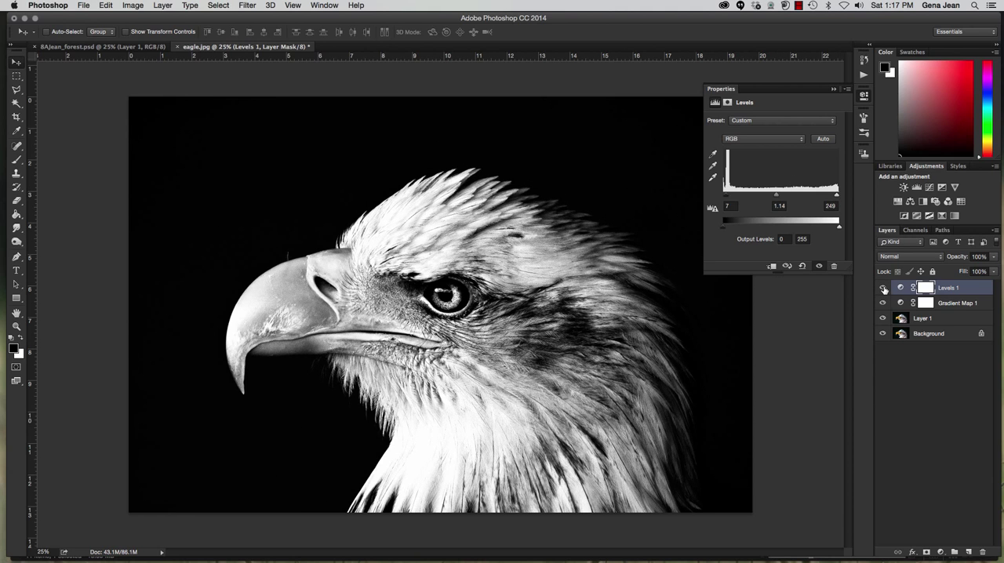
{"action": "left_click", "coordinate": [883, 288]}
{"action": "left_click", "coordinate": [883, 288]}
{"action": "left_click", "coordinate": [883, 288]}
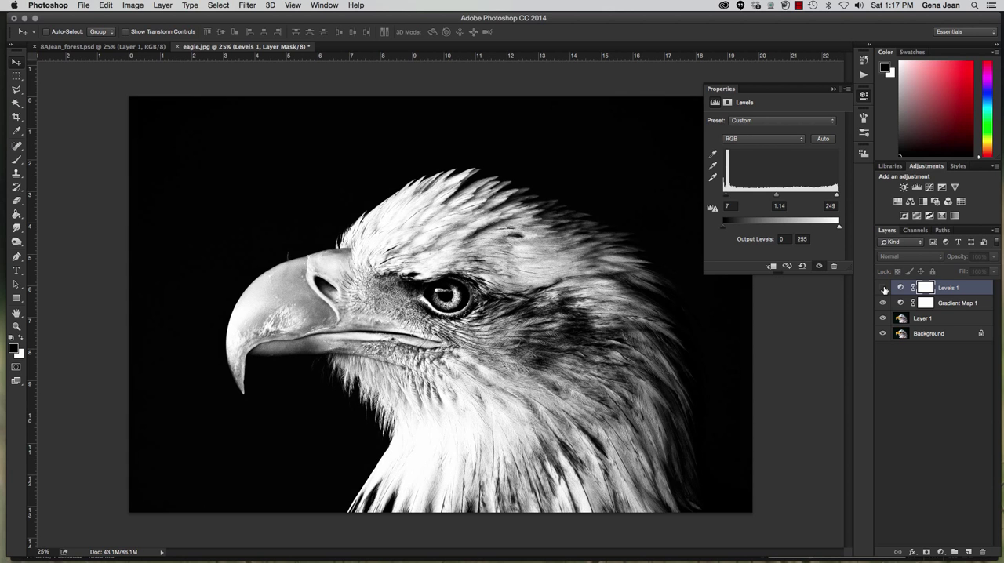
{"action": "left_click", "coordinate": [883, 288]}
{"action": "left_click", "coordinate": [883, 288]}
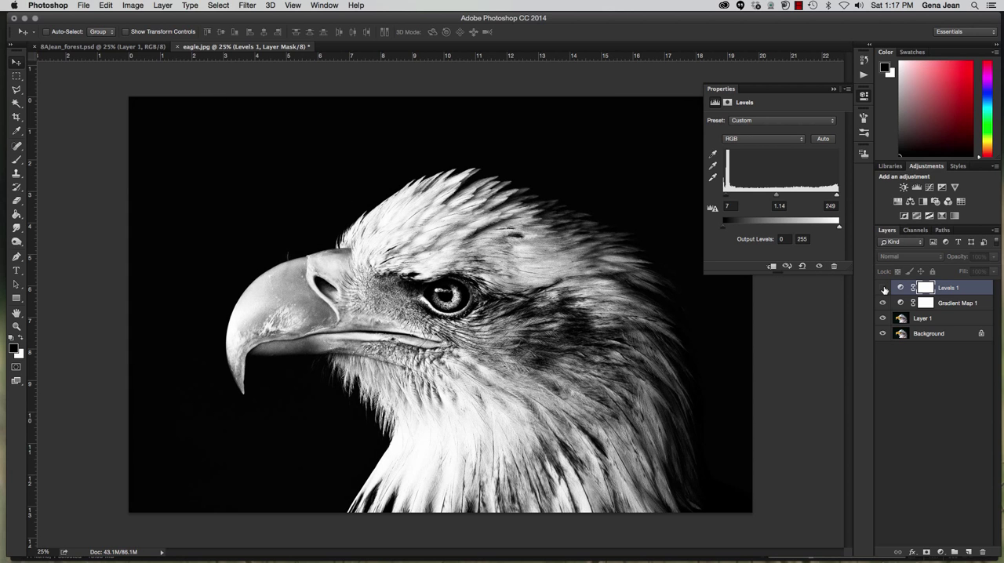
{"action": "left_click", "coordinate": [884, 288]}
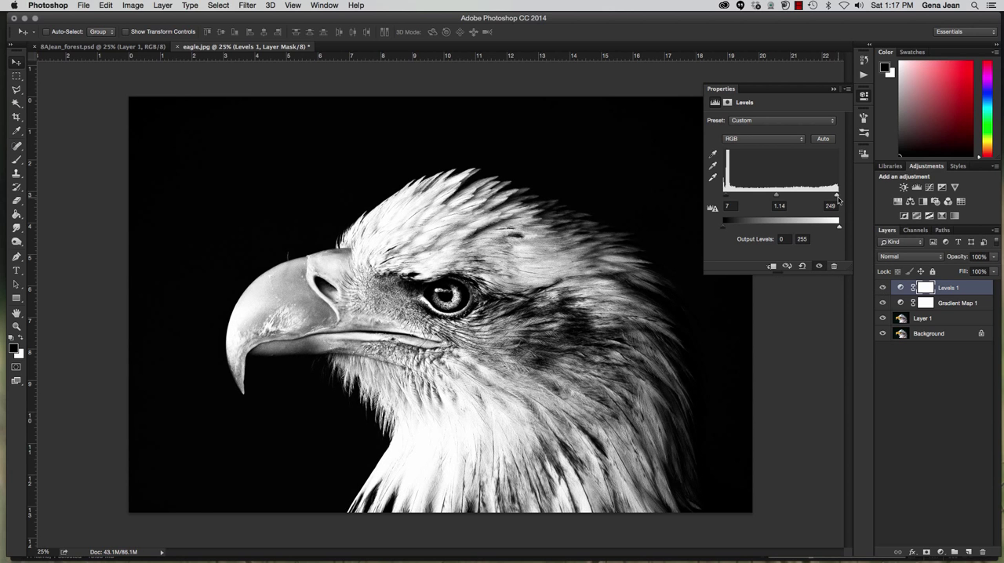
Readjust the Levels inputs to 6, 1.36 and 255, and compare the image with the adjustment hidden and shown
{"action": "left_click_drag", "start_coordinate": [837, 196], "coordinate": [848, 196]}
{"action": "mouse_move", "coordinate": [778, 195]}
{"action": "left_mouse_down"}
{"action": "mouse_move", "coordinate": [717, 198]}
{"action": "mouse_move", "coordinate": [771, 195]}
{"action": "left_mouse_up"}
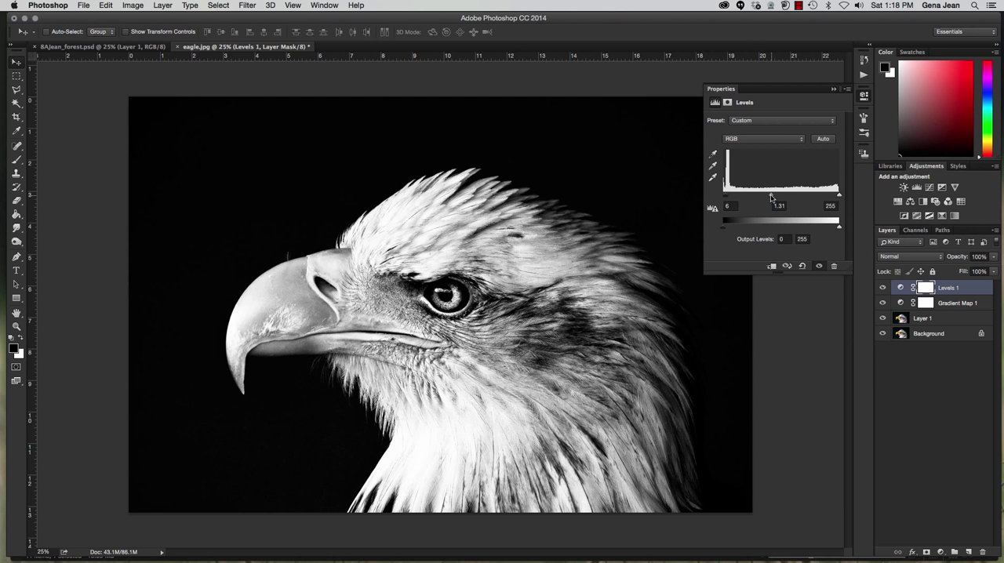
{"action": "left_click", "coordinate": [883, 289]}
{"action": "left_click", "coordinate": [884, 288]}
Select the Gradient Map layer and replace its available gradient presets with the Metals set
{"action": "left_click", "coordinate": [953, 305]}
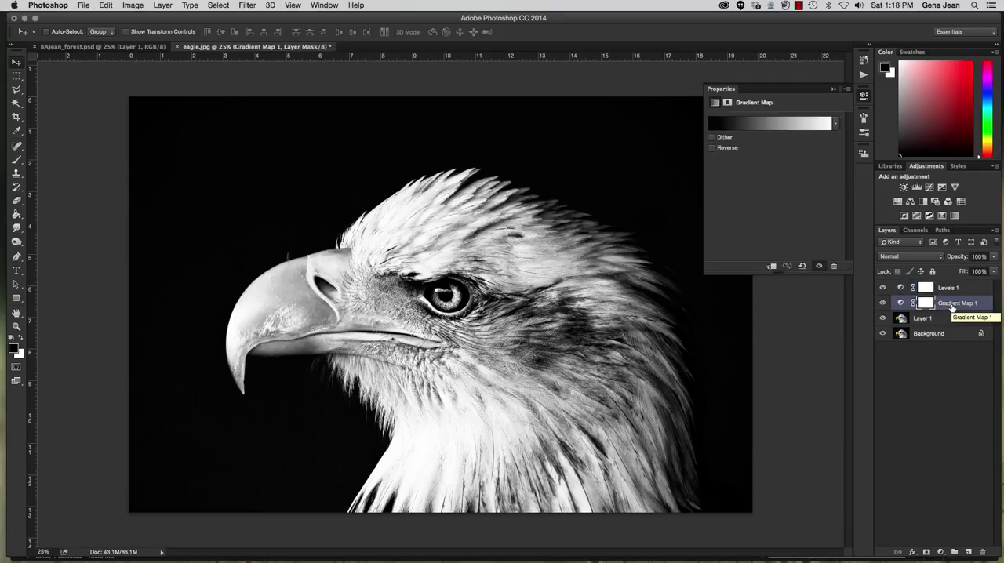
{"action": "left_click", "coordinate": [836, 127]}
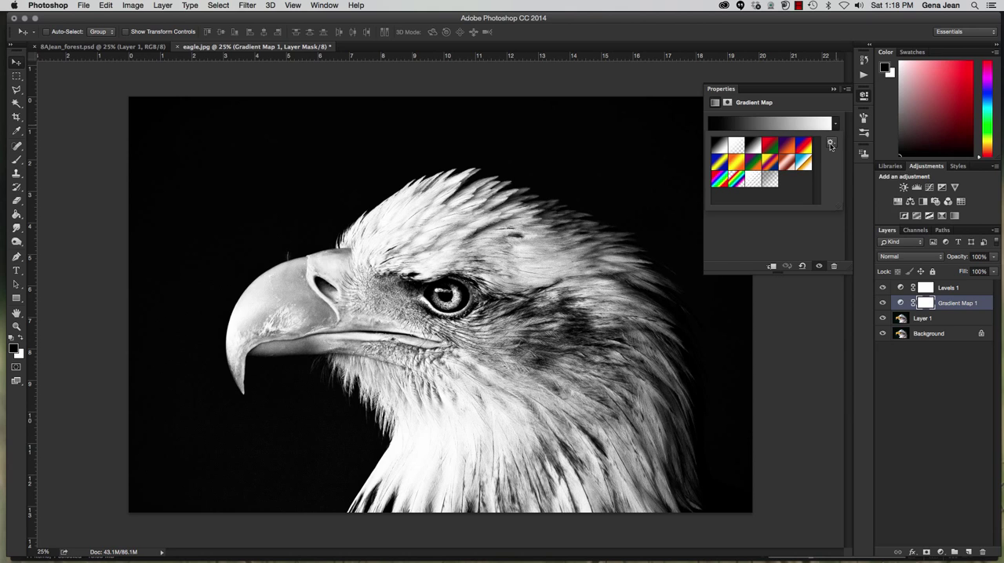
{"action": "left_click", "coordinate": [830, 144]}
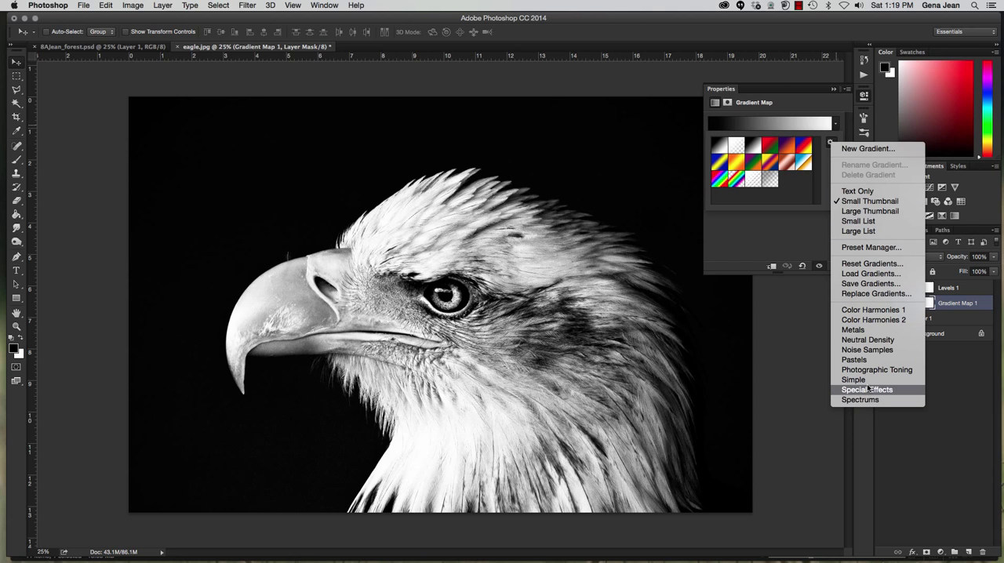
{"action": "left_click", "coordinate": [862, 332]}
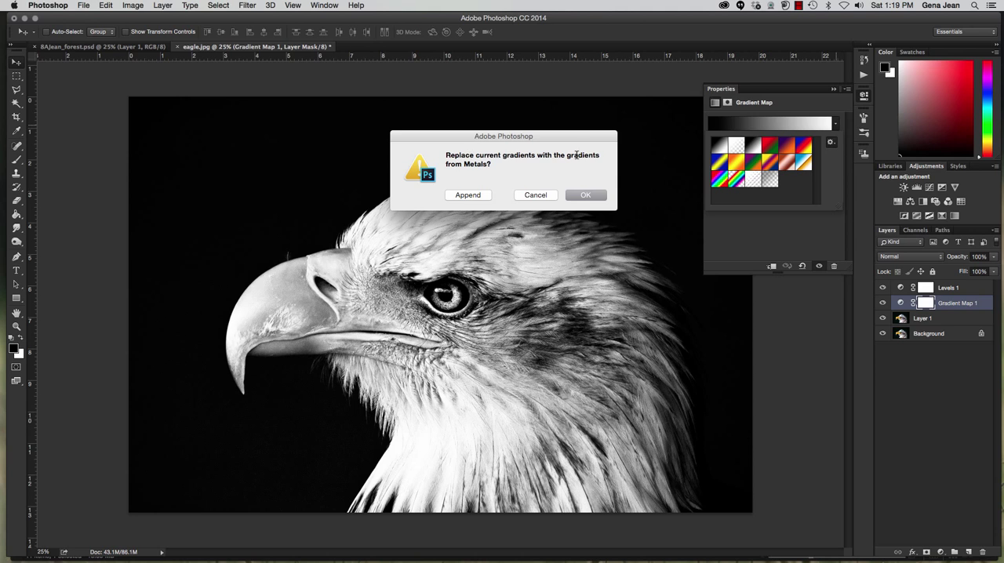
{"action": "left_click", "coordinate": [591, 196]}
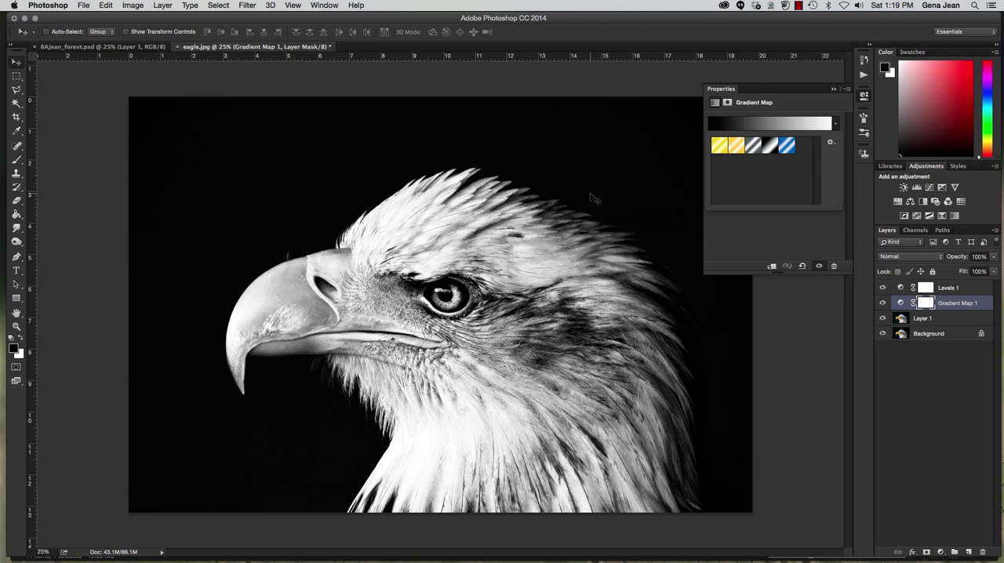
Try each Metals gradient on the eagle, including Steel Blue, and return to the black-and-white metallic one
{"action": "left_click", "coordinate": [718, 146]}
{"action": "left_click", "coordinate": [737, 146]}
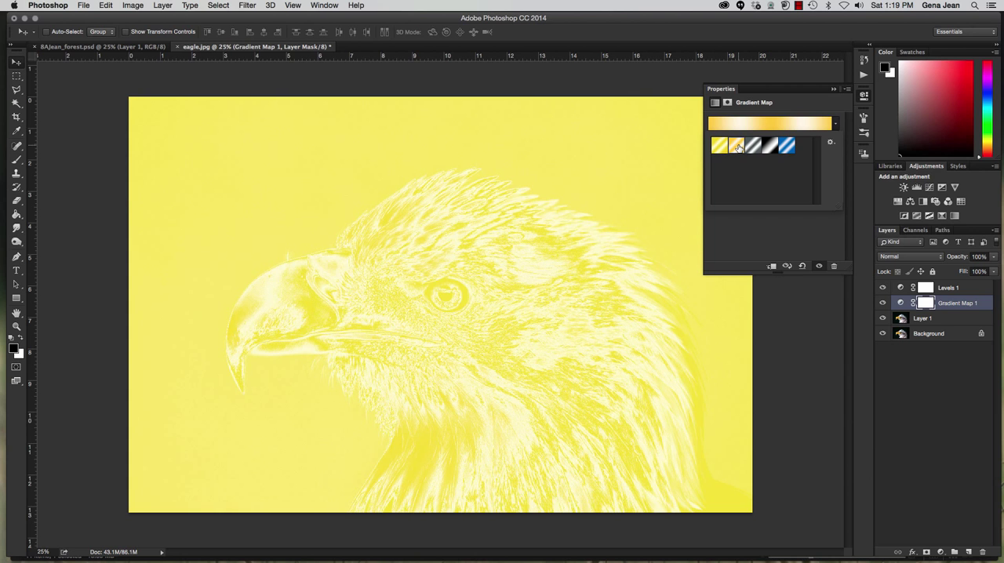
{"action": "left_click", "coordinate": [750, 151]}
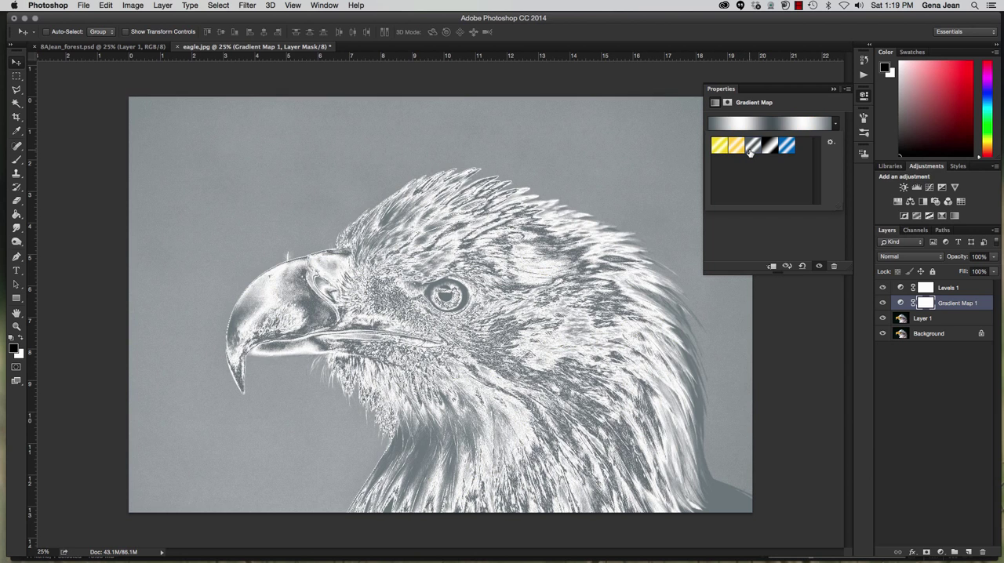
{"action": "left_click", "coordinate": [769, 152]}
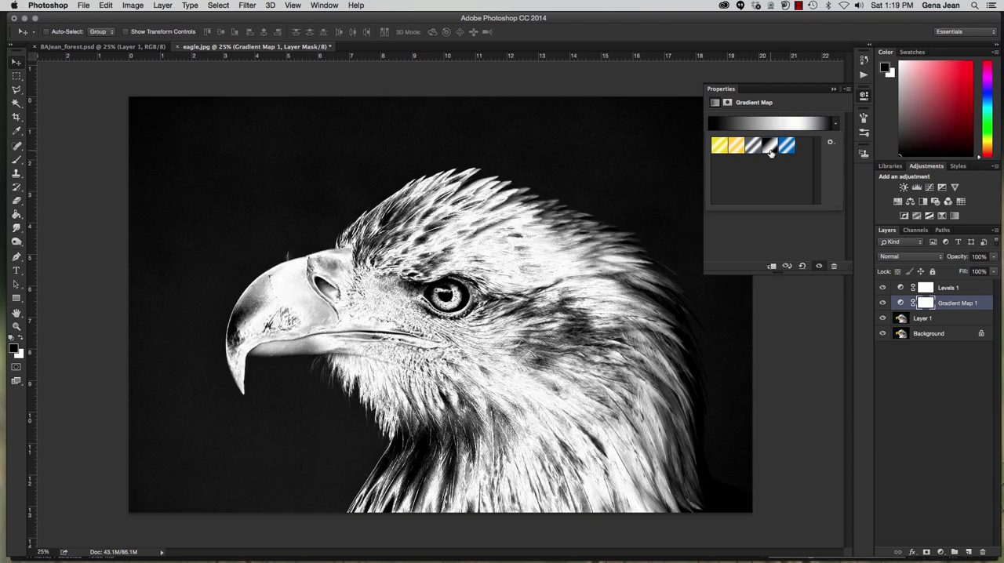
{"action": "left_click", "coordinate": [788, 149]}
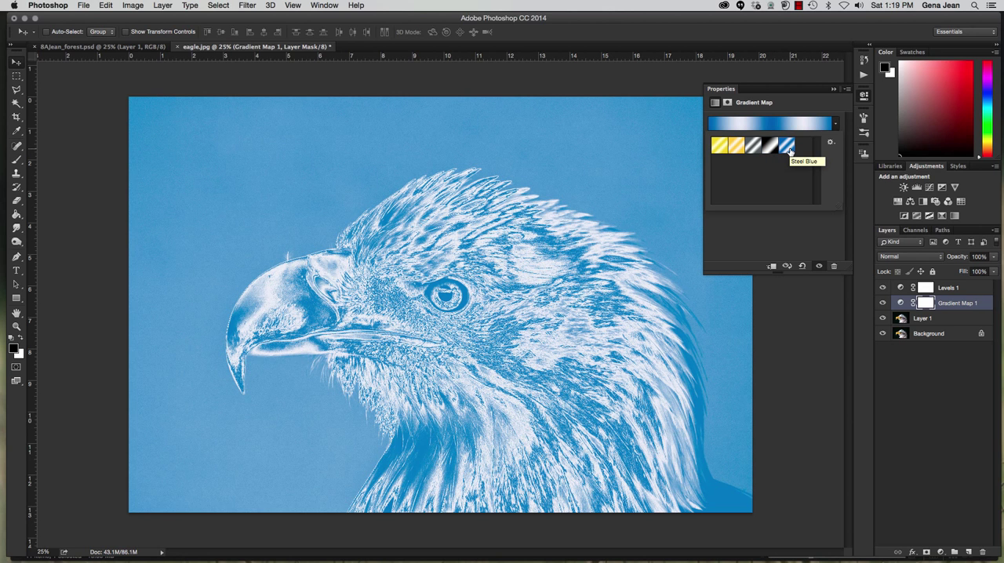
{"action": "left_click", "coordinate": [770, 149]}
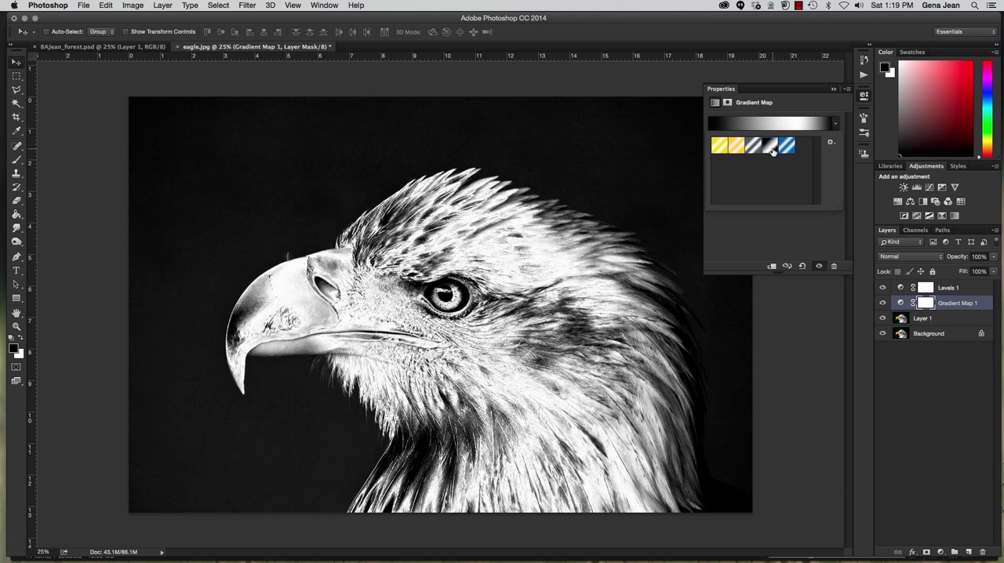
Replace the current gradient presets with the Photographic Toning set
{"action": "left_click", "coordinate": [829, 141]}
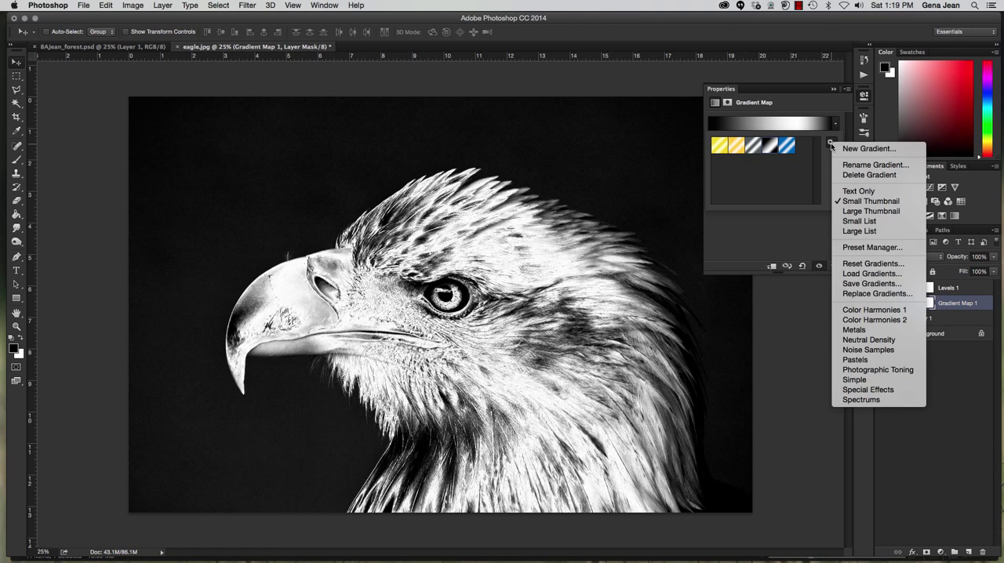
{"action": "left_click", "coordinate": [855, 374]}
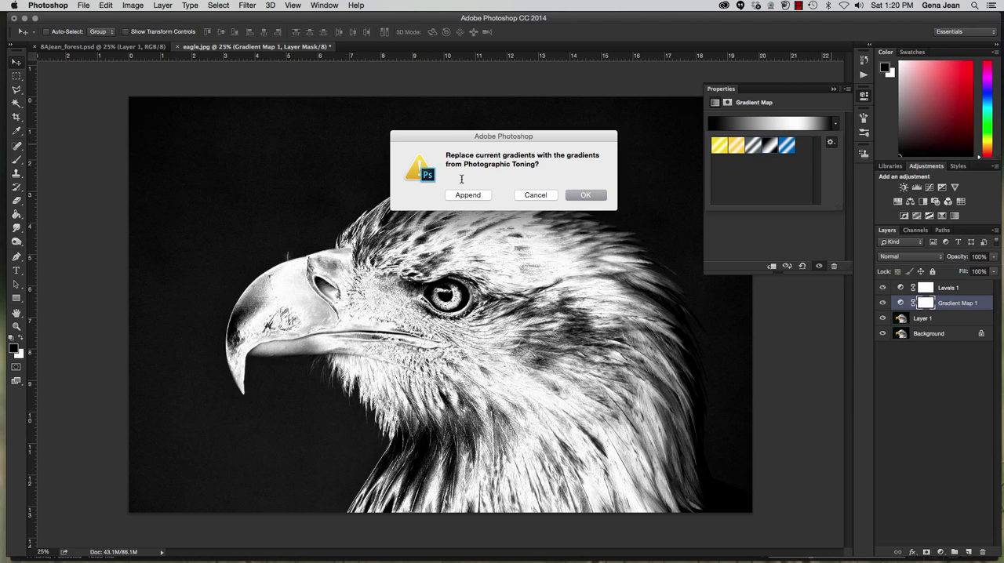
{"action": "left_click", "coordinate": [593, 199]}
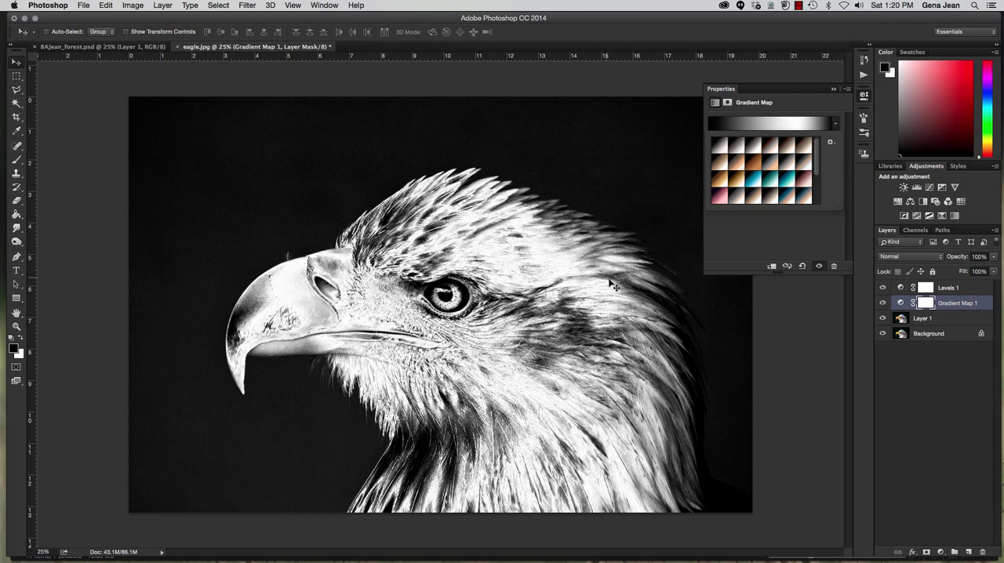
Try several Photographic Toning gradients on the eagle and apply a warm brown-to-cream tone
{"action": "left_click", "coordinate": [734, 147]}
{"action": "left_click", "coordinate": [736, 148]}
{"action": "left_click", "coordinate": [752, 149]}
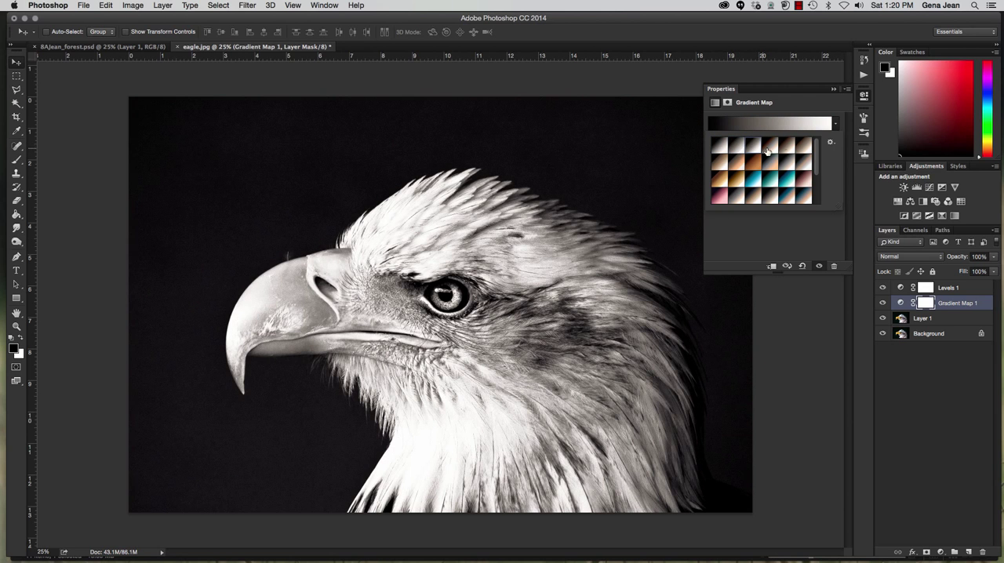
{"action": "left_click", "coordinate": [776, 147]}
{"action": "left_click", "coordinate": [802, 149]}
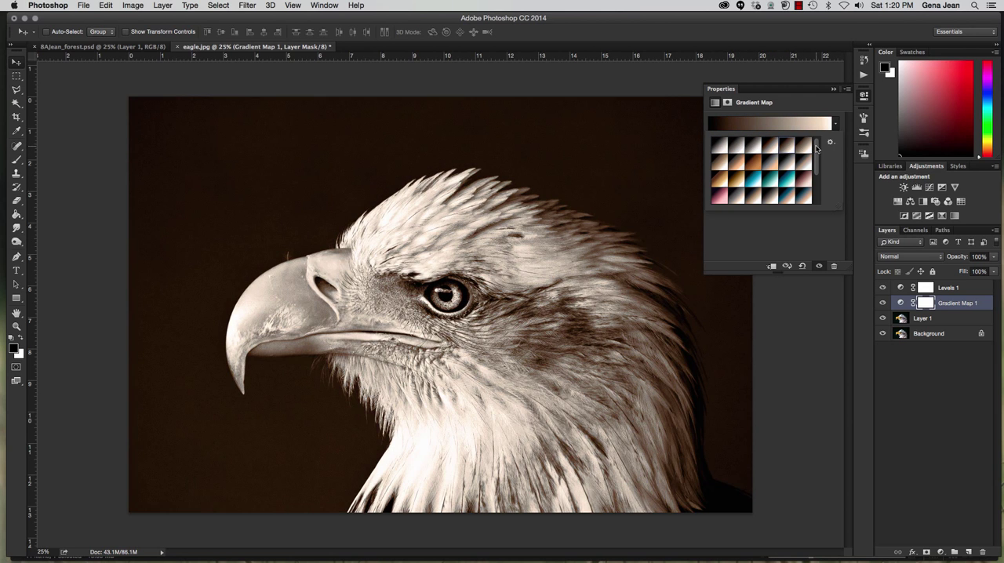
{"action": "left_click", "coordinate": [742, 179]}
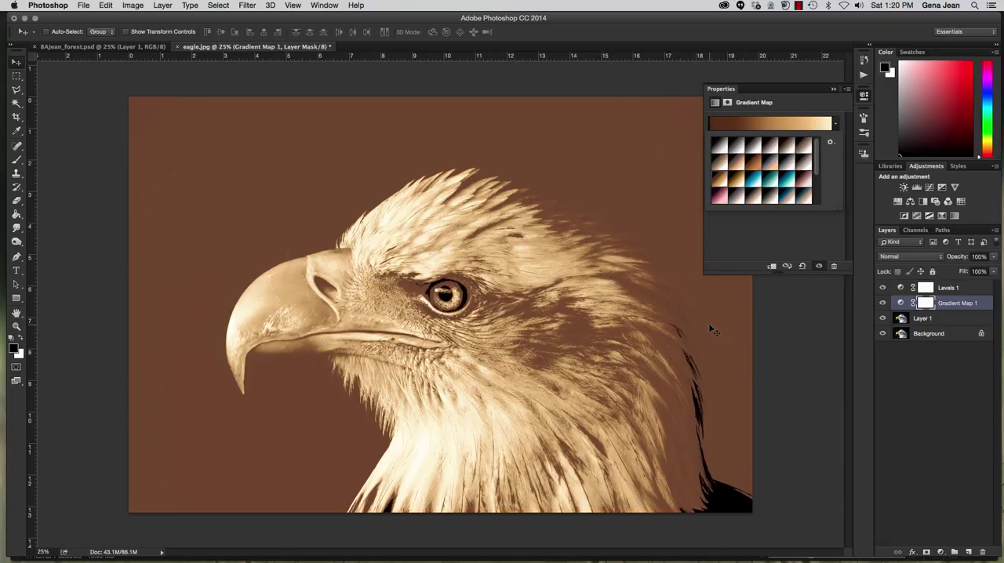
{"action": "left_click", "coordinate": [829, 142]}
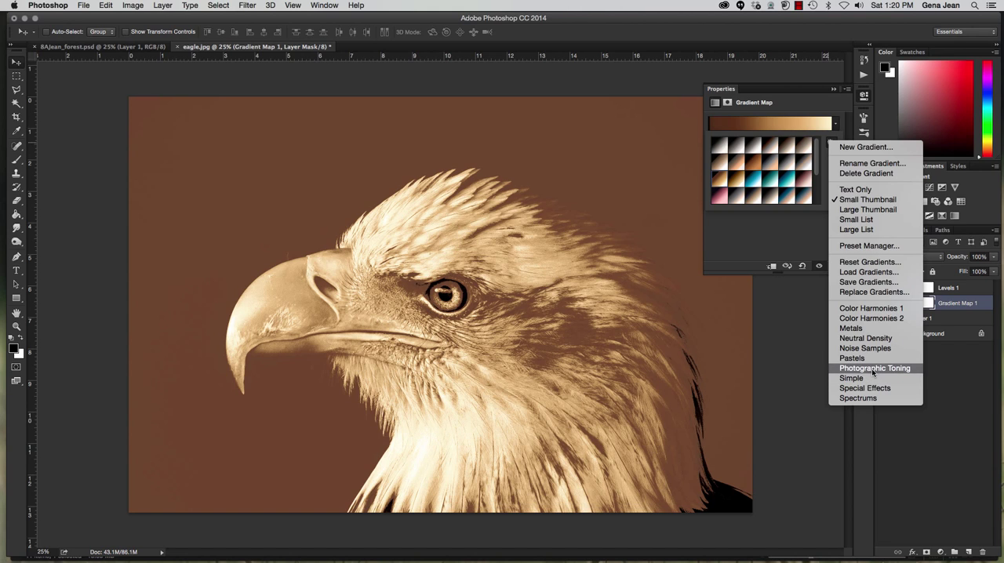
{"action": "left_click", "coordinate": [972, 294]}
{"action": "left_click", "coordinate": [967, 293]}
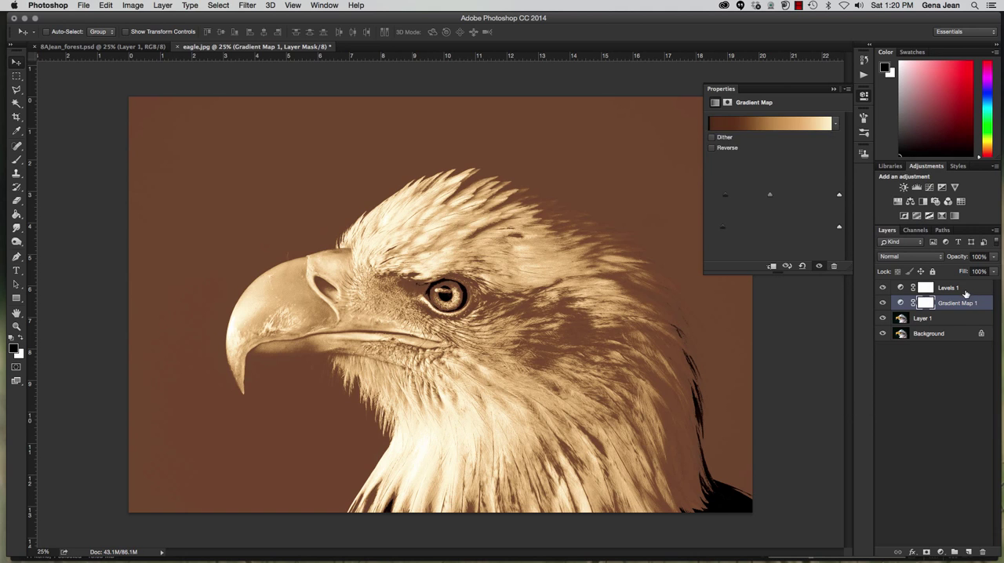
Adjust the Levels 1 layer's input levels to black point 11, midtones 1.54 and white point 252
{"action": "left_click", "coordinate": [949, 288]}
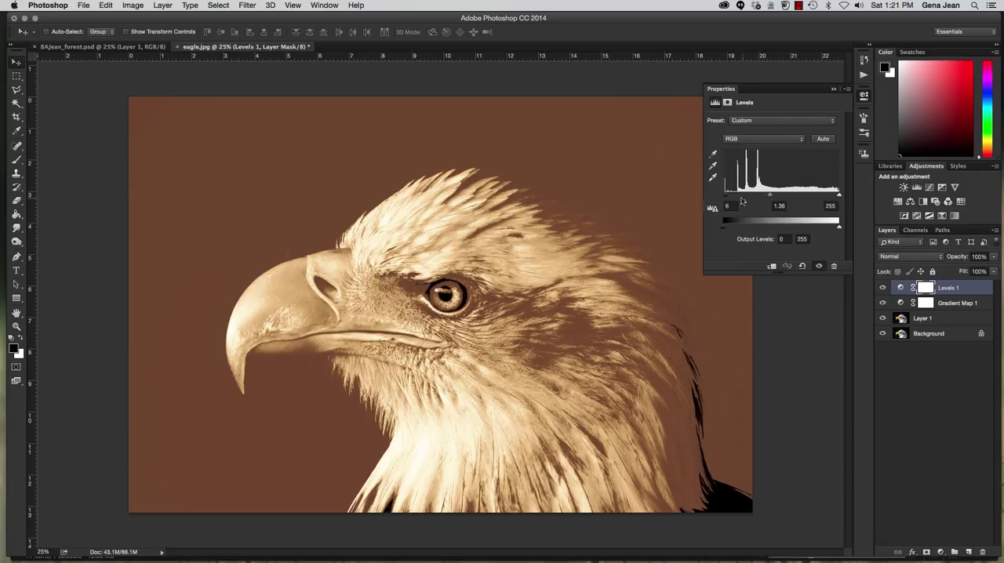
{"action": "left_click_drag", "start_coordinate": [725, 195], "coordinate": [727, 196]}
{"action": "left_click_drag", "start_coordinate": [839, 196], "coordinate": [837, 198]}
{"action": "mouse_move", "coordinate": [772, 196]}
{"action": "left_mouse_down"}
{"action": "mouse_move", "coordinate": [780, 198]}
{"action": "mouse_move", "coordinate": [766, 198]}
{"action": "left_mouse_up"}
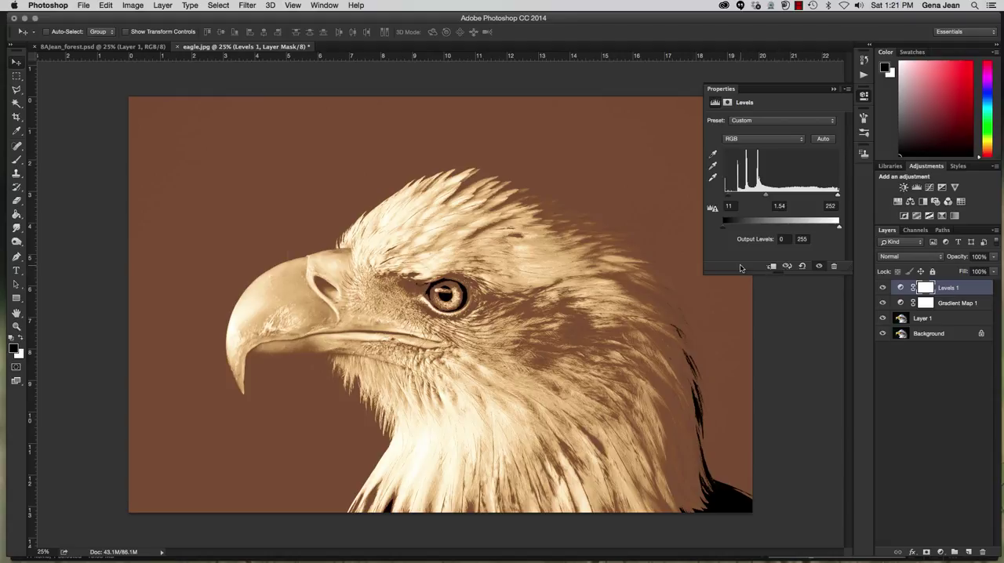
Save the toned eagle in the Chapter8 folder as a layered Photoshop file, prefixing its name with 8B, the author's surname and an underscore
{"action": "key", "text": "super+shift+s"}
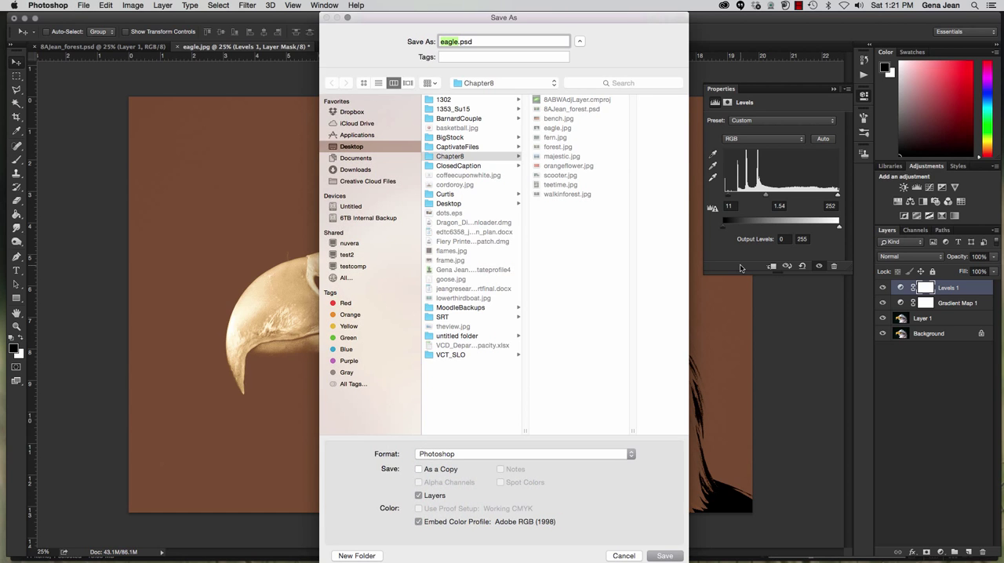
{"action": "left_click", "coordinate": [476, 159]}
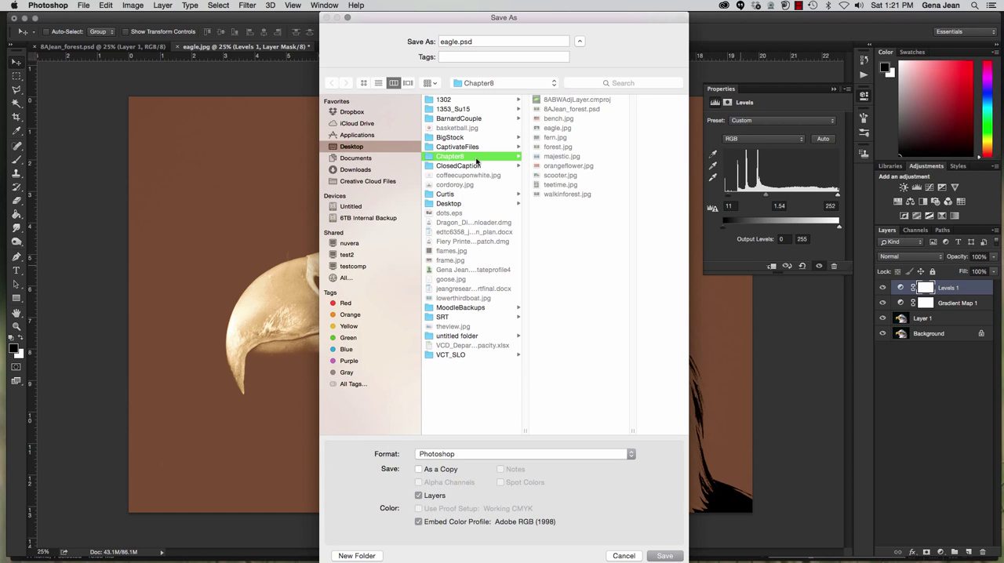
{"action": "left_click", "coordinate": [442, 42]}
{"action": "type", "text": "B"}
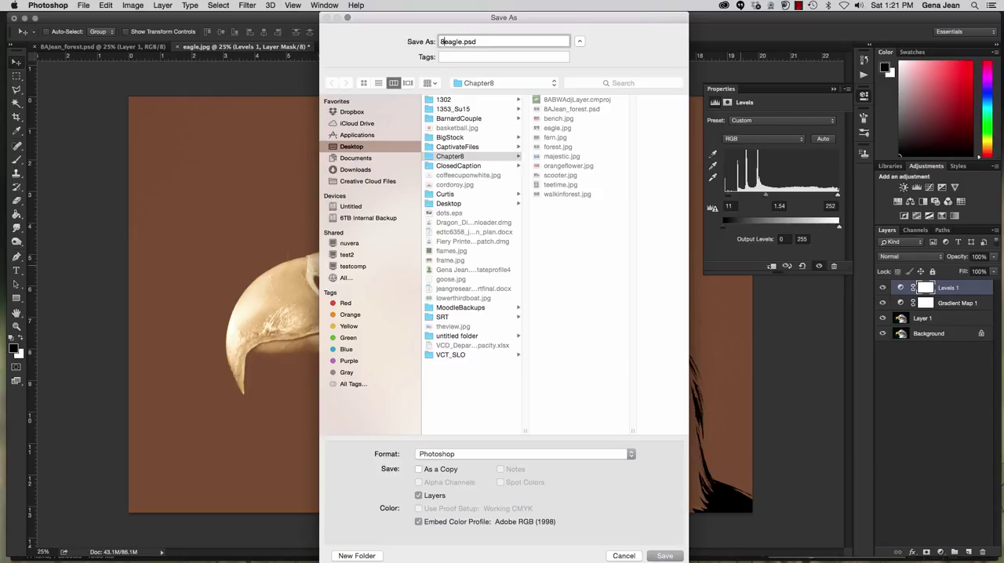
{"action": "type", "text": "BJean_"}
{"action": "left_click", "coordinate": [664, 555]}
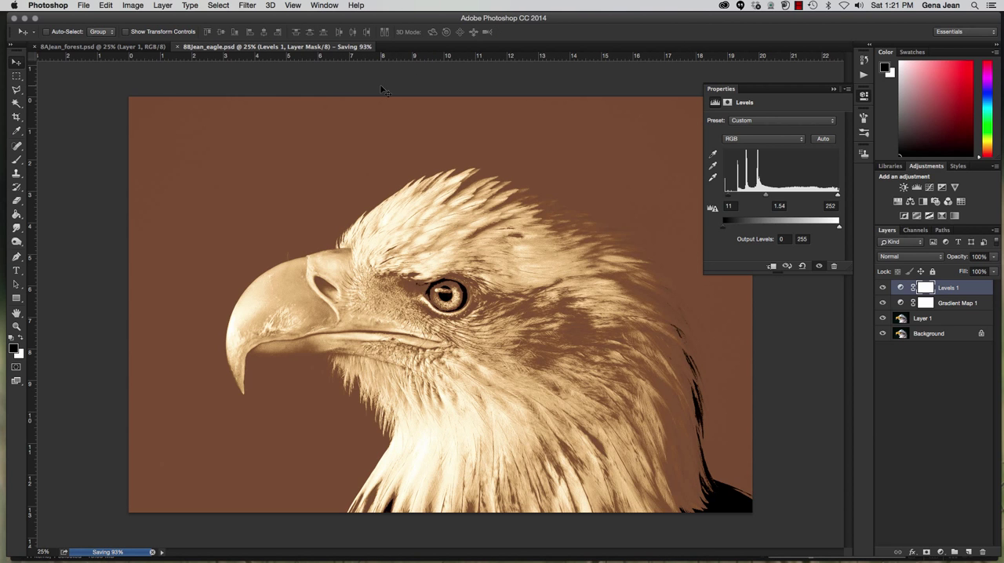
Close both the eagle and the forest documents
{"action": "left_click", "coordinate": [178, 47]}
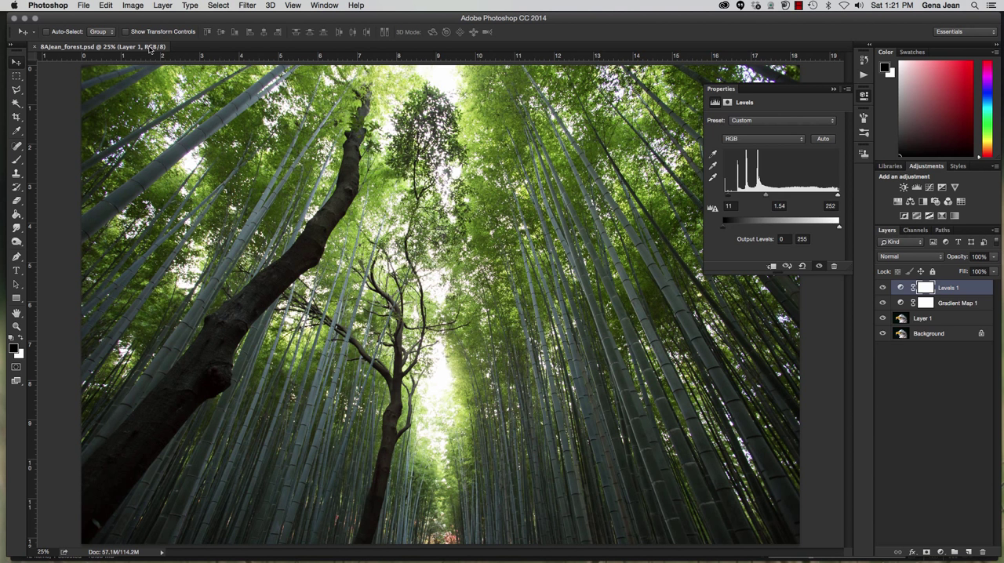
{"action": "left_click", "coordinate": [39, 46]}
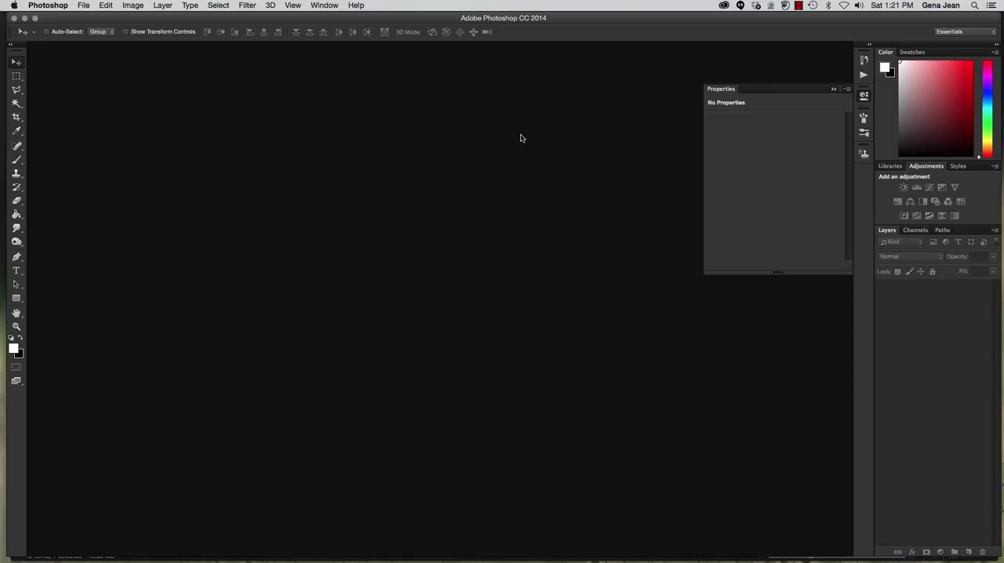
{"action": "left_click", "coordinate": [109, 6]}
{"action": "left_click", "coordinate": [280, 104]}
Switch to Adobe Bridge and open the toned eagle PSD from the Chapter8 folder in Photoshop
{"action": "left_click", "coordinate": [84, 6]}
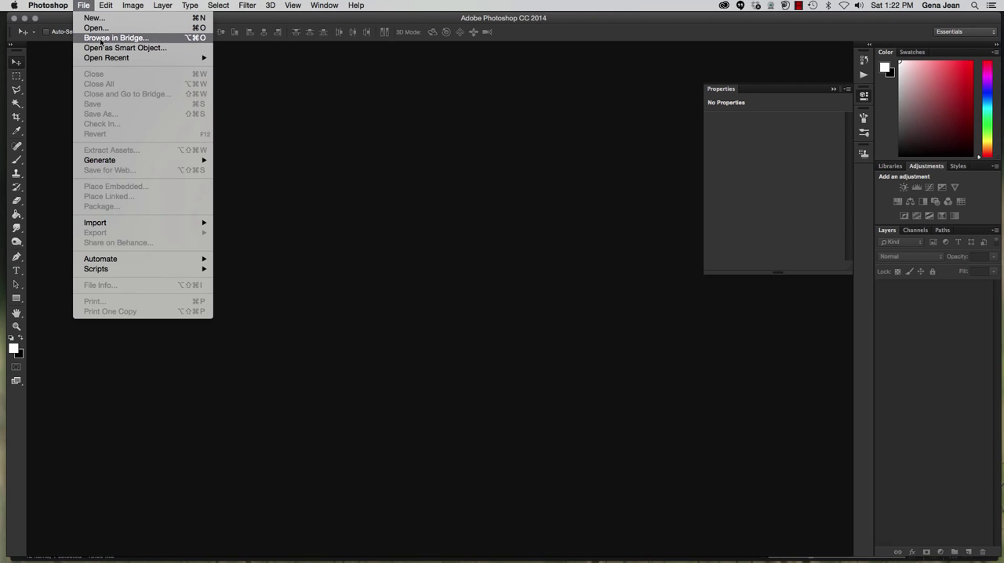
{"action": "left_click", "coordinate": [100, 39]}
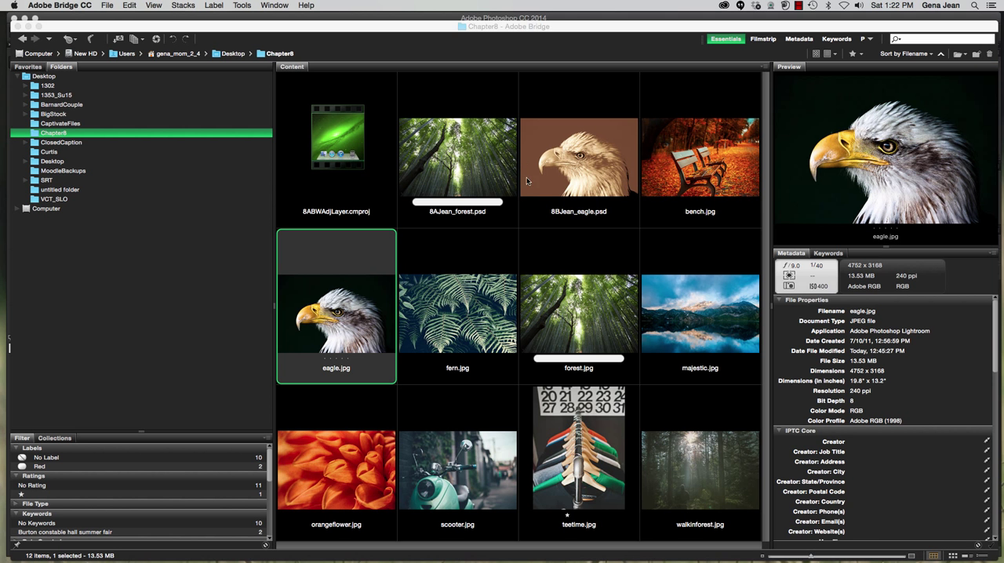
{"action": "left_click", "coordinate": [598, 185]}
{"action": "double_click", "coordinate": [598, 185]}
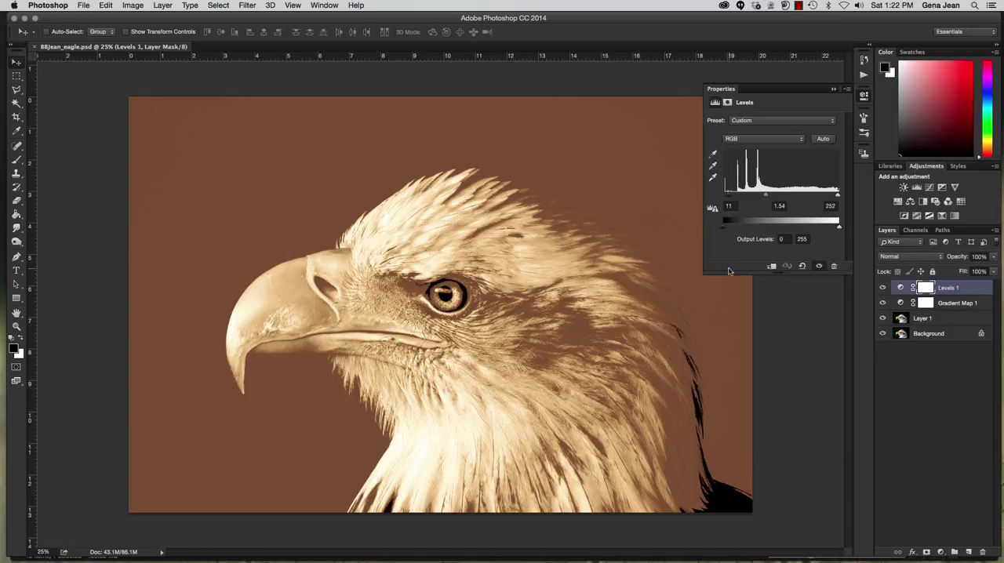
Delete the Levels 1 and Gradient Map 1 layers and add a Black & White adjustment layer above Layer 1
{"action": "left_click_drag", "start_coordinate": [972, 295], "coordinate": [983, 552]}
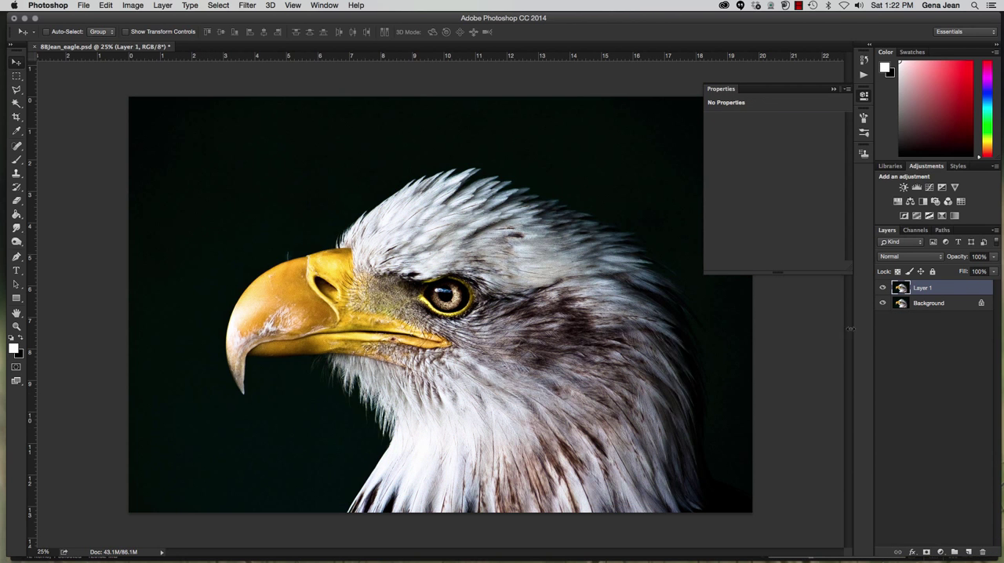
{"action": "left_click", "coordinate": [971, 366]}
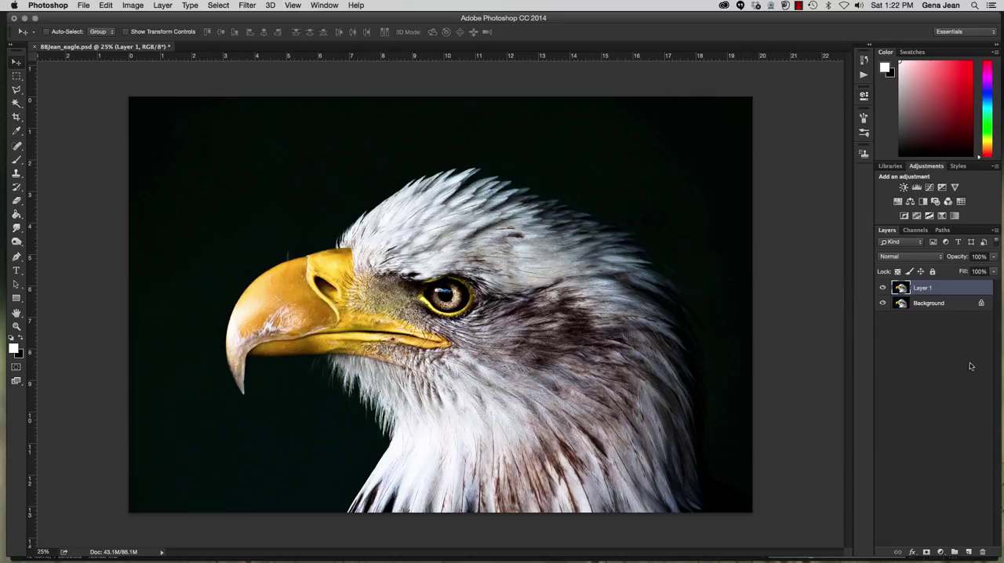
{"action": "left_click", "coordinate": [924, 202]}
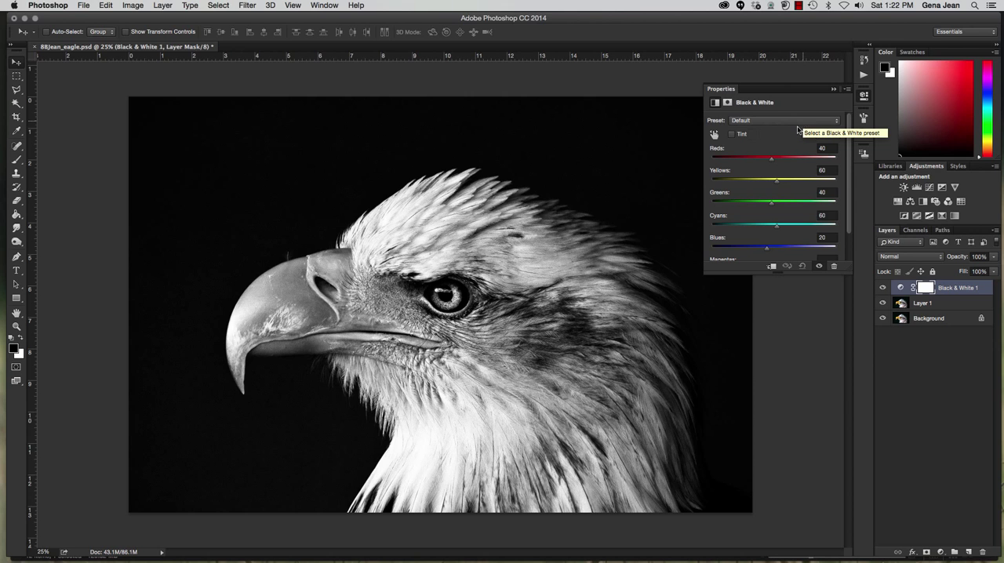
Set the Black & White layer's mix to Reds 94, Yellows 84, Greens 149, Cyans 130, Blues 94 and Magentas 138
{"action": "left_click_drag", "start_coordinate": [776, 226], "coordinate": [795, 227]}
{"action": "left_click", "coordinate": [785, 203]}
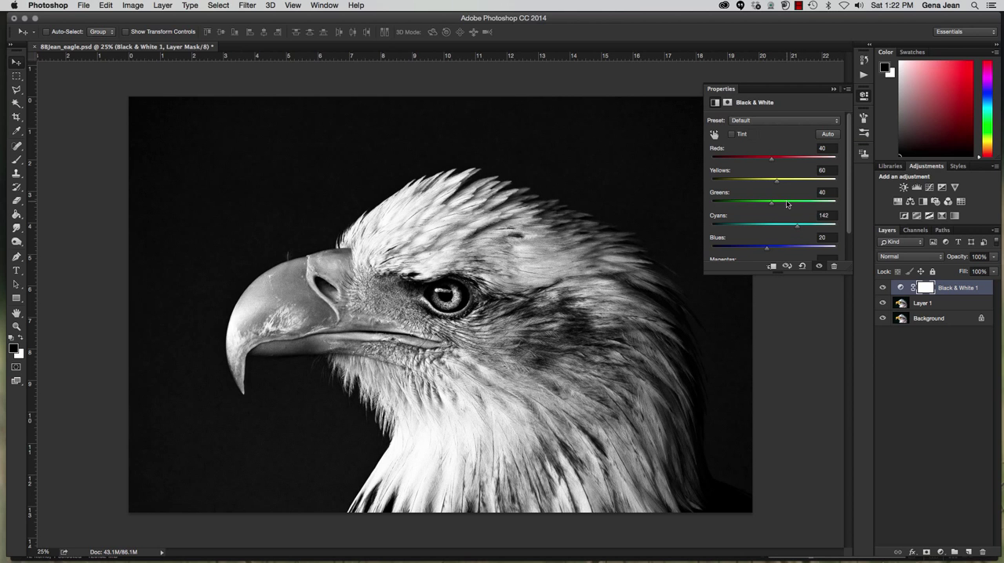
{"action": "left_click_drag", "start_coordinate": [757, 182], "coordinate": [779, 185]}
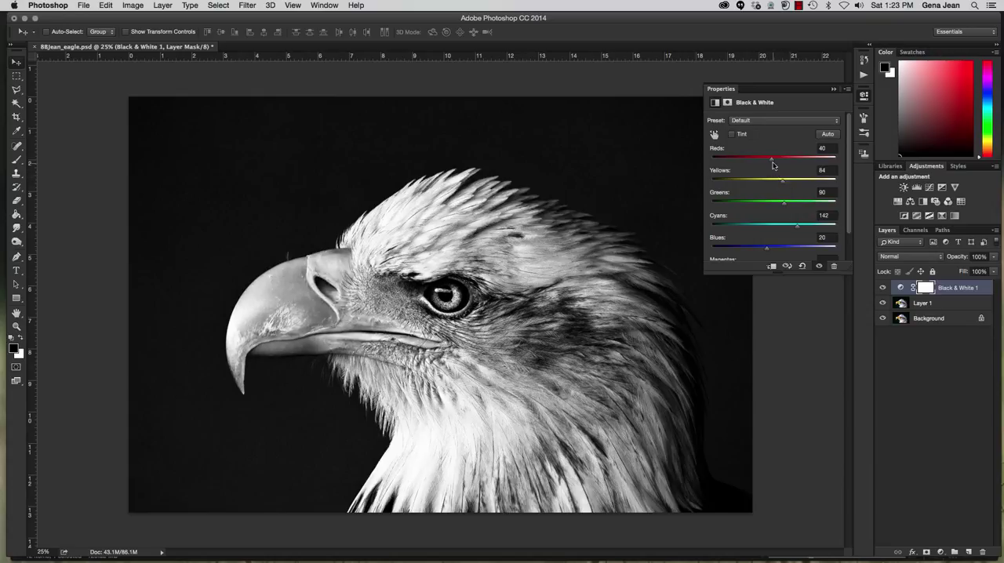
{"action": "left_click_drag", "start_coordinate": [768, 251], "coordinate": [796, 248]}
{"action": "scroll", "coordinate": [800, 250], "scroll_direction": "down", "scroll_amount": 2}
{"action": "left_click_drag", "start_coordinate": [786, 170], "coordinate": [800, 201]}
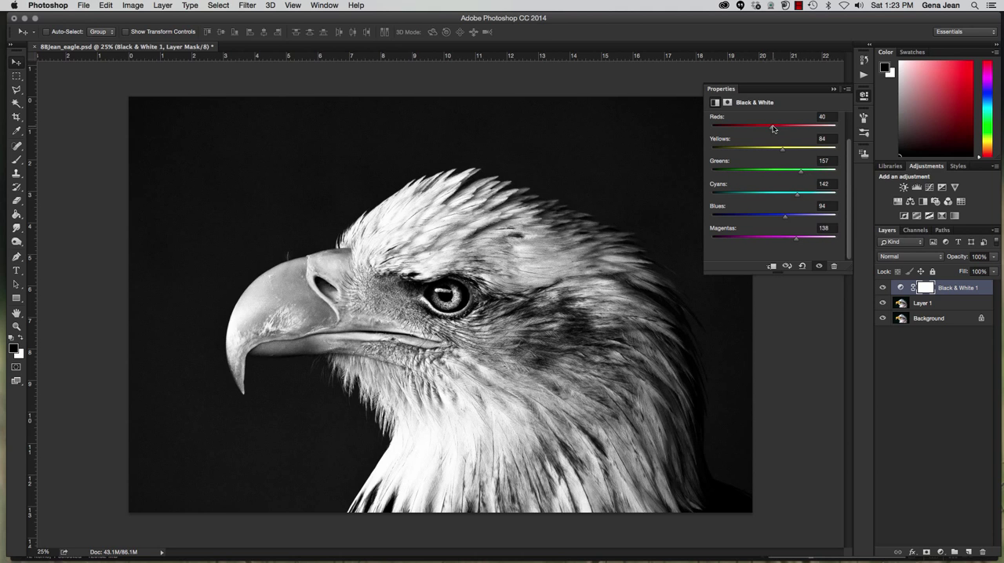
{"action": "mouse_move", "coordinate": [772, 131]}
{"action": "left_mouse_down"}
{"action": "mouse_move", "coordinate": [795, 131]}
{"action": "mouse_move", "coordinate": [785, 130]}
{"action": "left_mouse_up"}
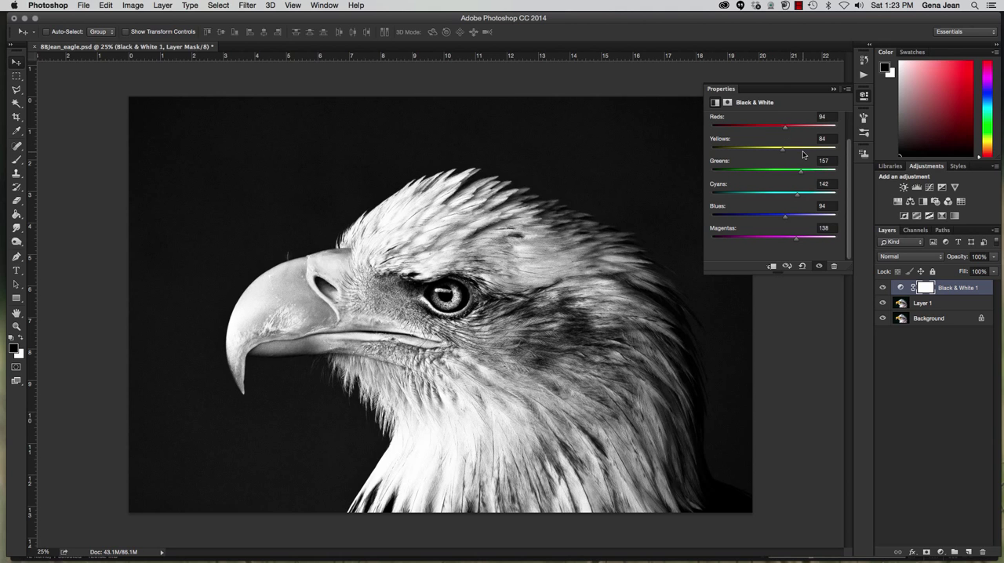
{"action": "scroll", "coordinate": [812, 171], "scroll_direction": "up", "scroll_amount": 2}
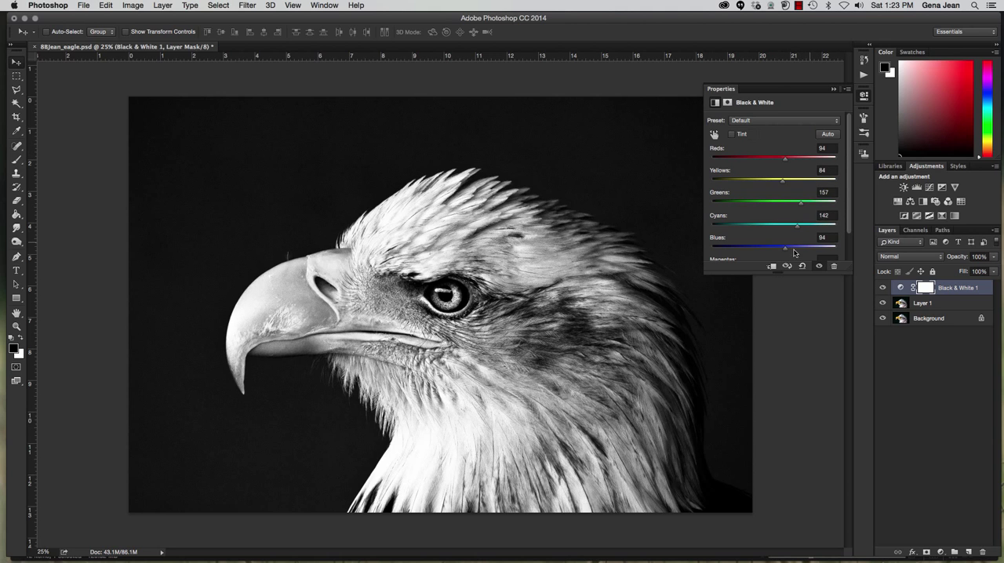
{"action": "left_click_drag", "start_coordinate": [799, 228], "coordinate": [794, 230]}
{"action": "left_click", "coordinate": [947, 304]}
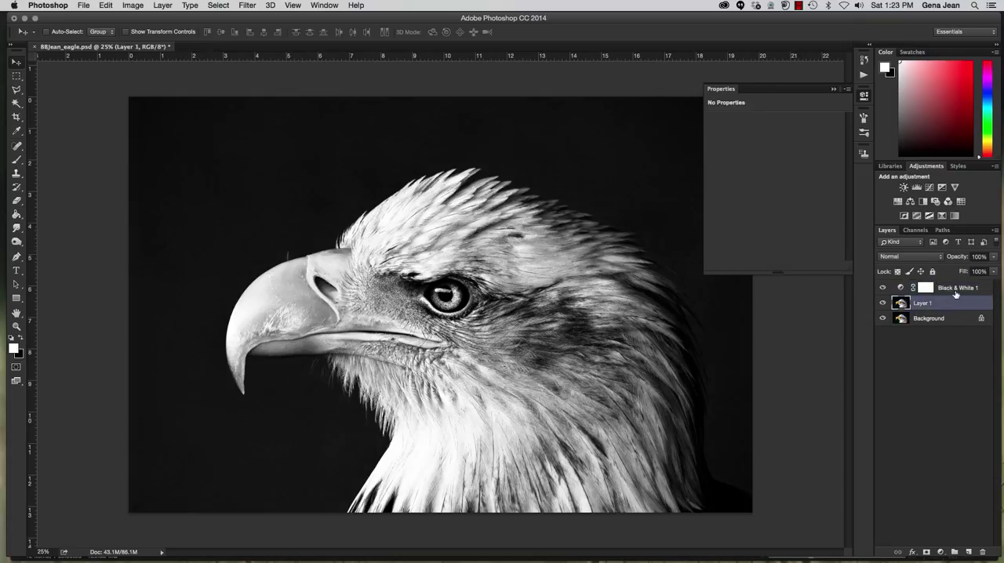
{"action": "left_click", "coordinate": [956, 290]}
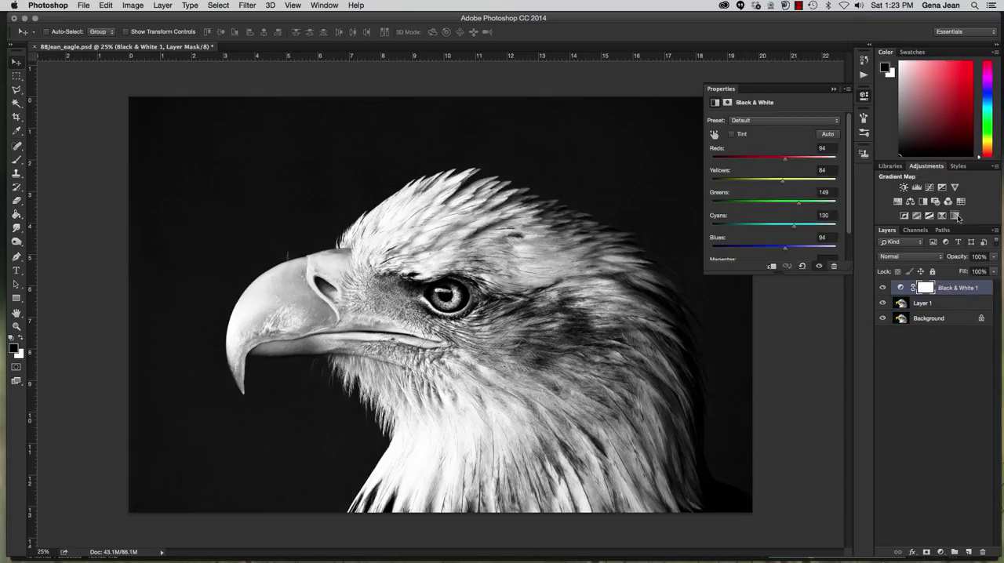
Add a Gradient Map layer above Black & White 1, try several Photographic Toning gradients and apply the dark-brown-to-cream one from the first row
{"action": "left_click", "coordinate": [955, 216]}
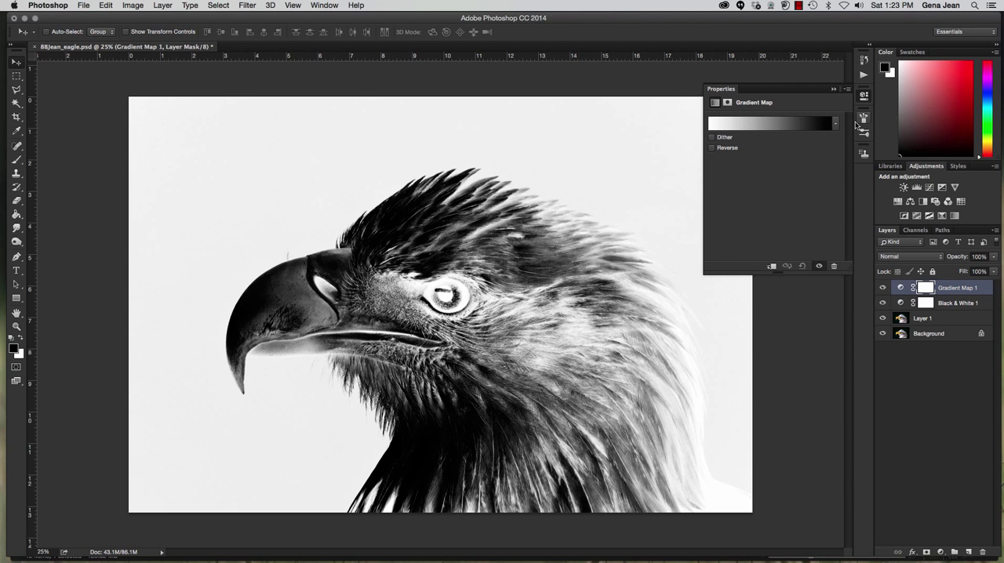
{"action": "left_click", "coordinate": [836, 124]}
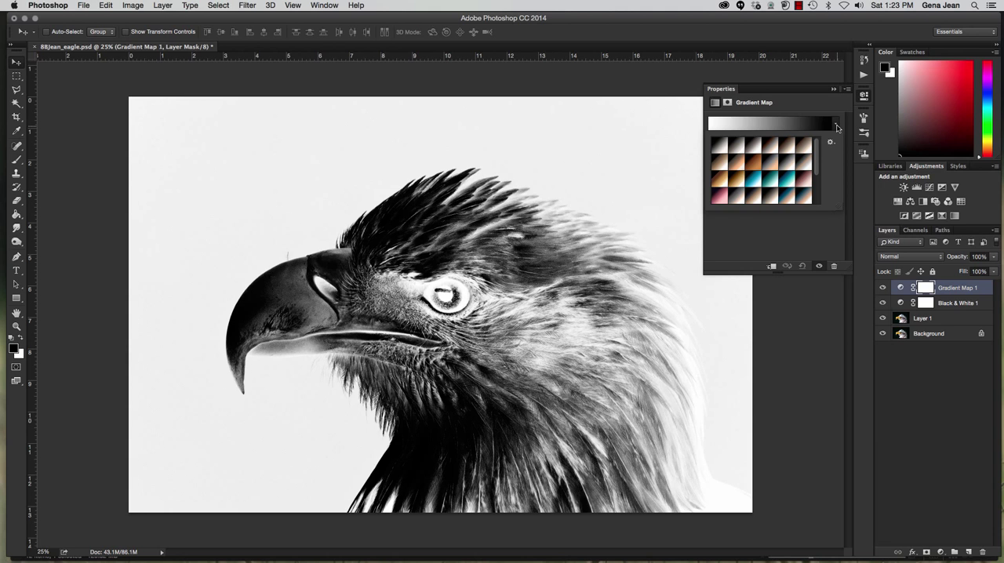
{"action": "left_click", "coordinate": [725, 146]}
{"action": "left_click", "coordinate": [738, 146]}
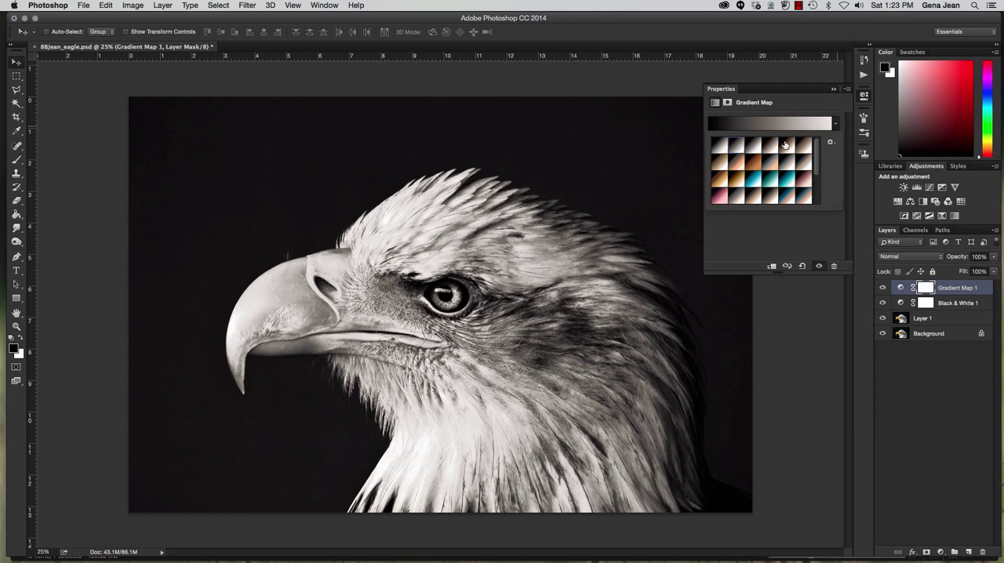
{"action": "left_click", "coordinate": [785, 145]}
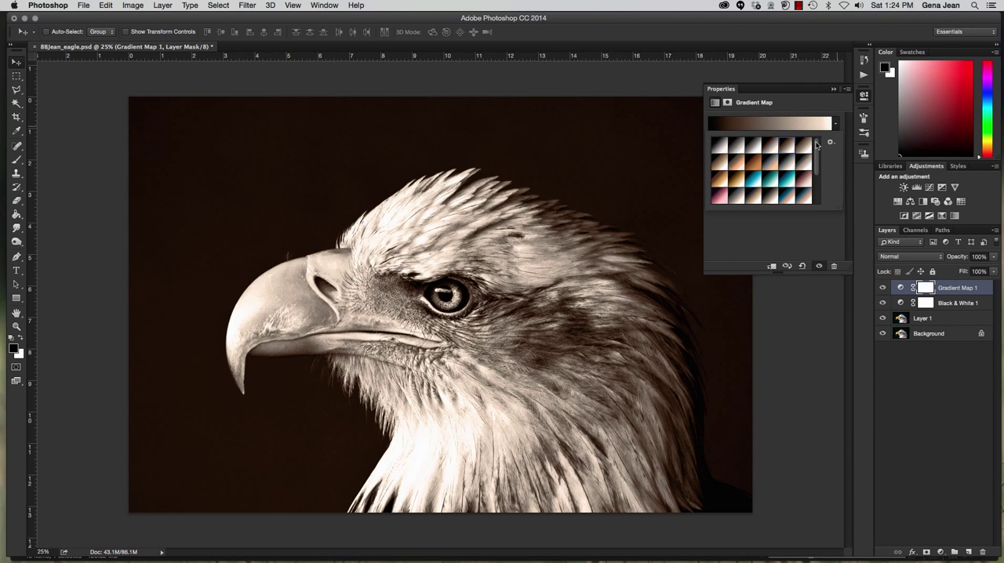
{"action": "left_click", "coordinate": [804, 148]}
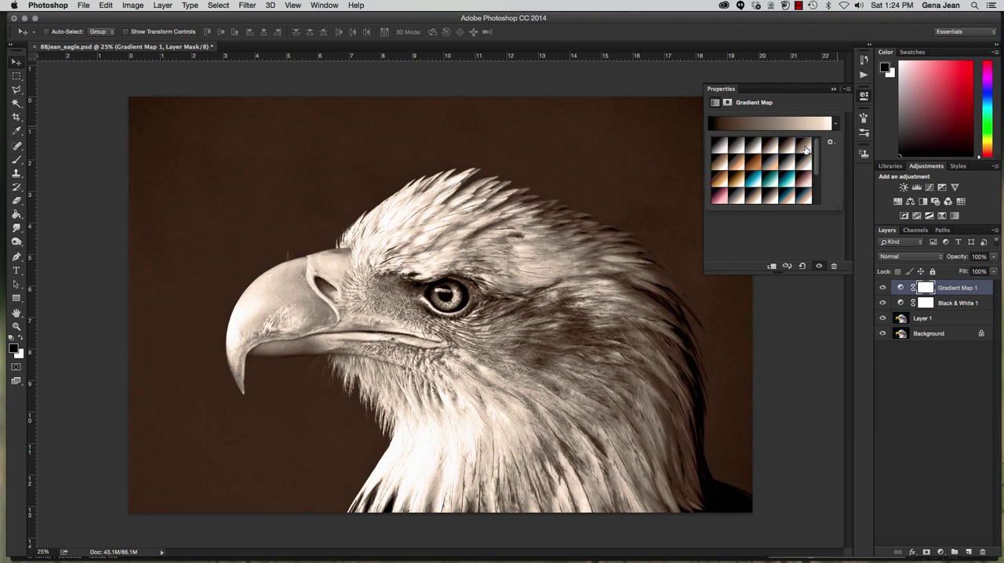
{"action": "left_click", "coordinate": [723, 163]}
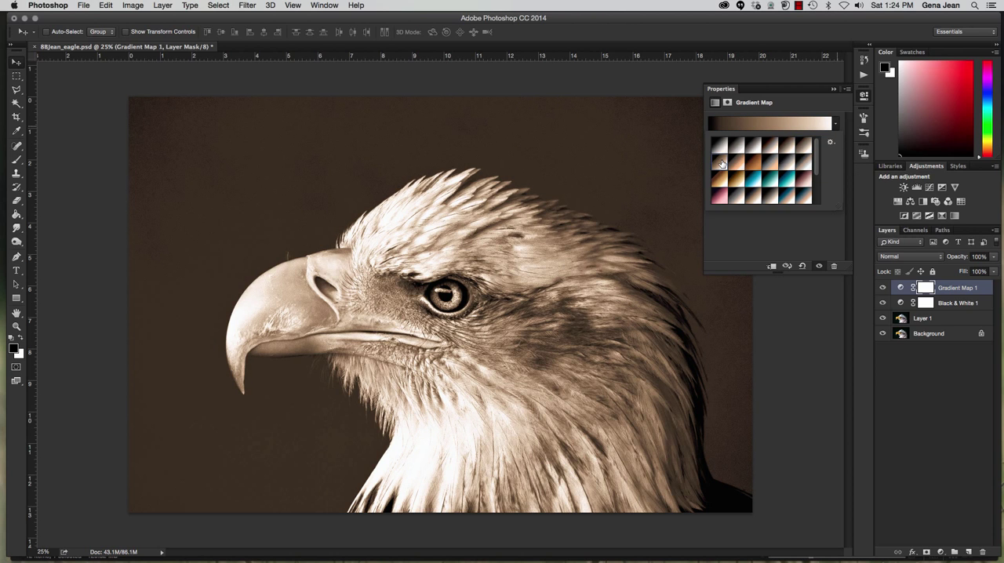
{"action": "left_click", "coordinate": [805, 148]}
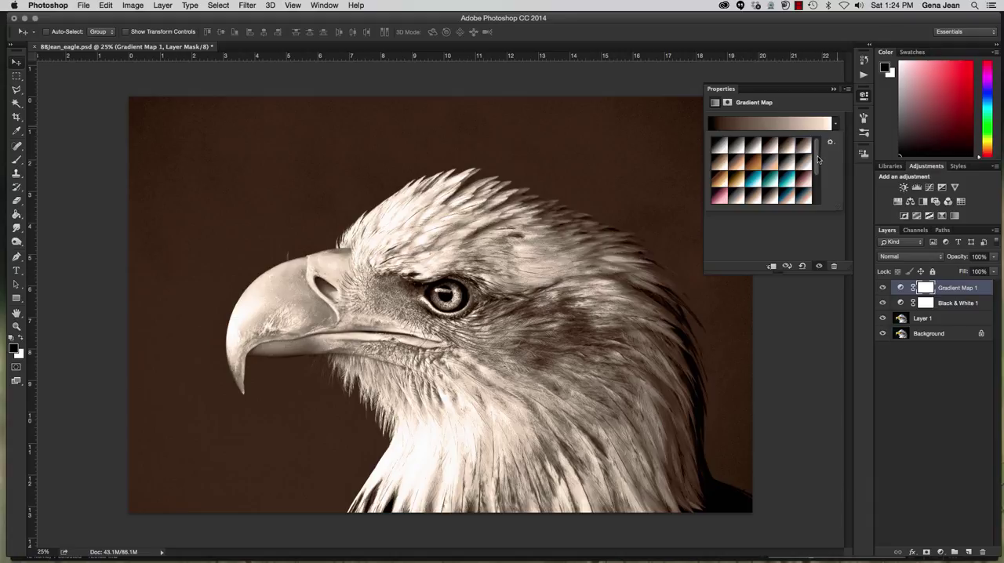
Collapse the adjustment properties to uncover the image and lower the Gradient Map 1 layer's opacity to 55%
{"action": "left_click", "coordinate": [834, 89]}
{"action": "left_click", "coordinate": [835, 90]}
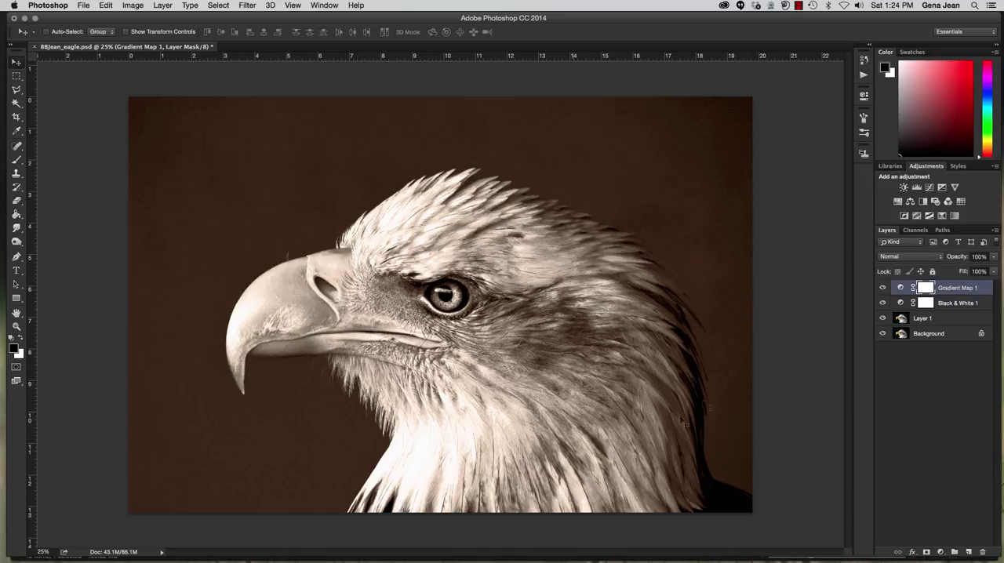
{"action": "left_click", "coordinate": [995, 257]}
{"action": "left_click_drag", "start_coordinate": [968, 269], "coordinate": [972, 268]}
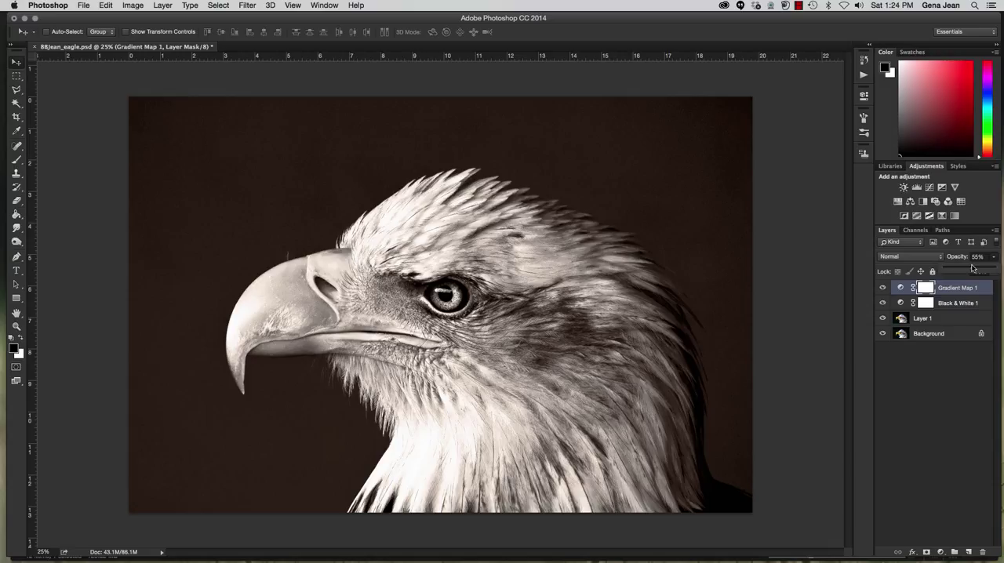
Hide and reshow the Gradient Map 1 layer to compare the toning, and raise its opacity to 100%
{"action": "left_click", "coordinate": [881, 293]}
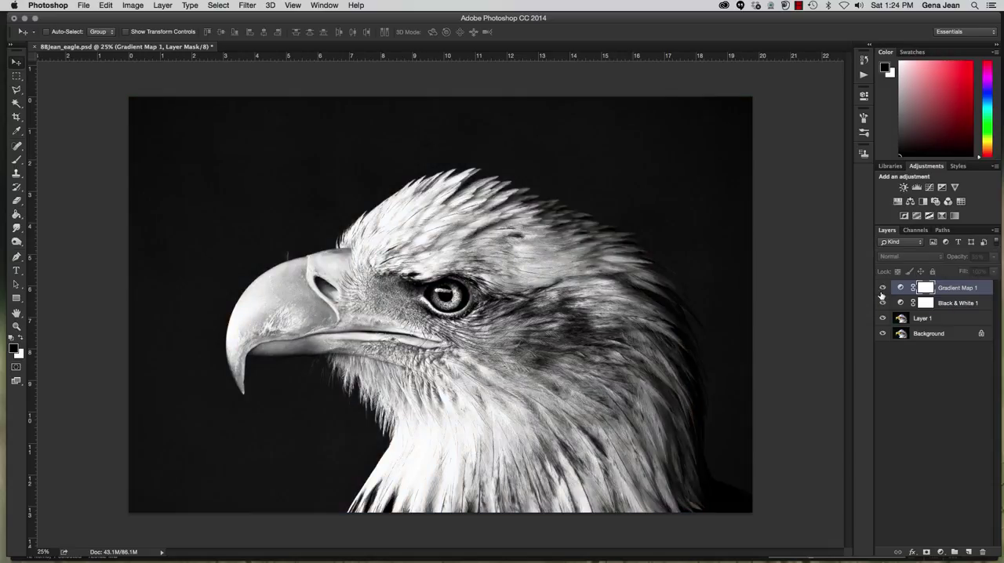
{"action": "left_click", "coordinate": [882, 293]}
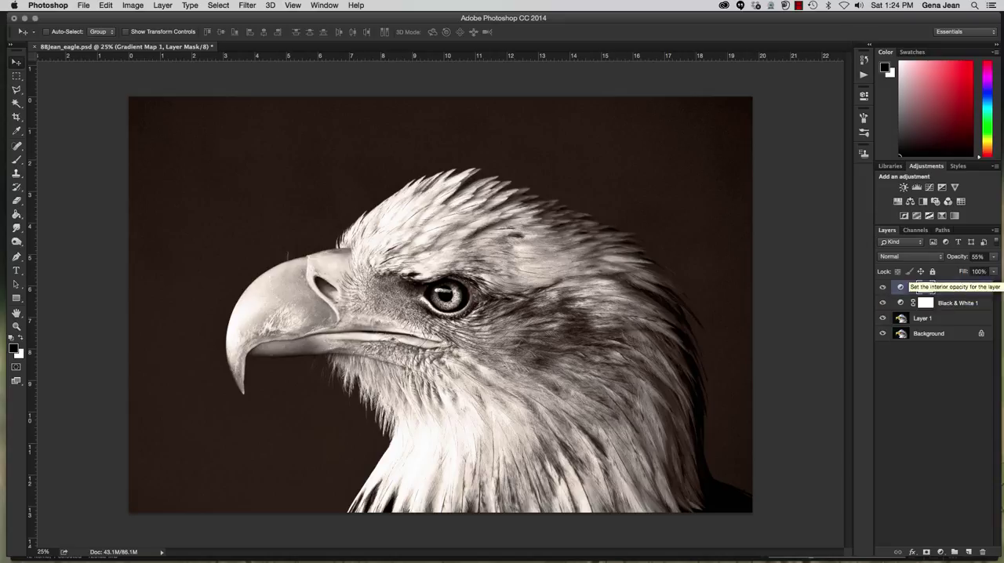
{"action": "left_click", "coordinate": [994, 257]}
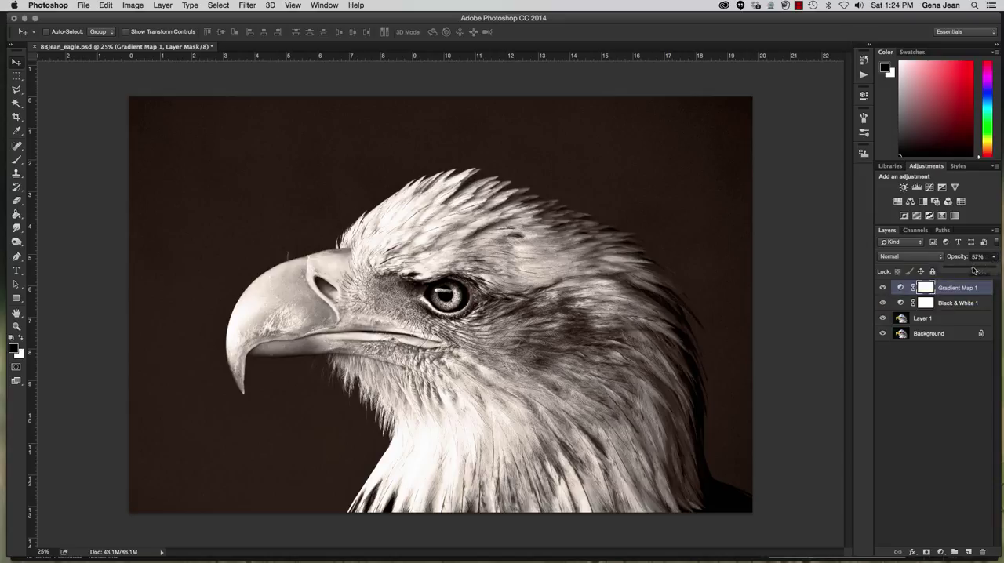
{"action": "left_click", "coordinate": [993, 271]}
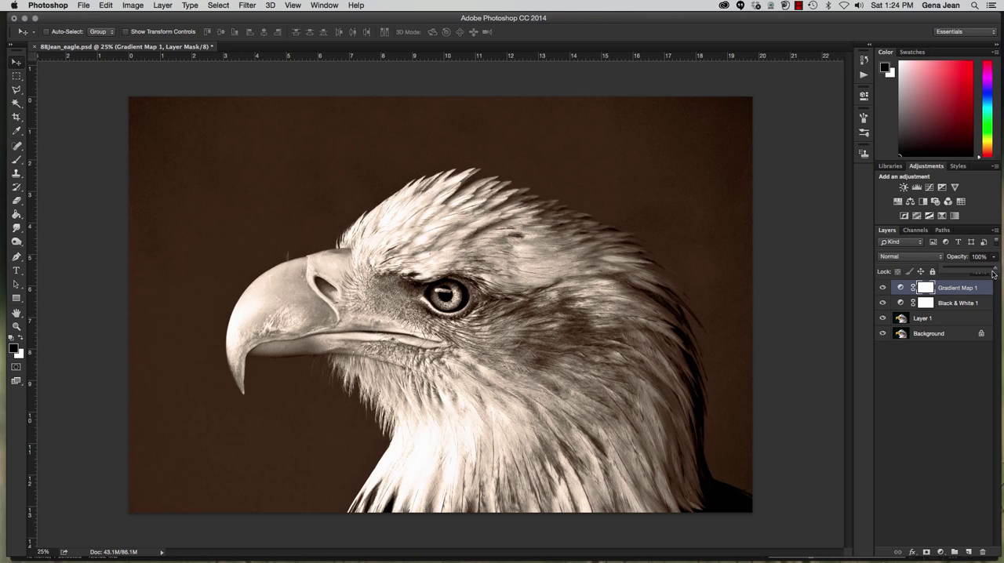
Try the darkening blend modes Darken, Multiply and Linear Burn on the Gradient Map 1 layer
{"action": "left_click", "coordinate": [928, 259]}
{"action": "left_click", "coordinate": [914, 278]}
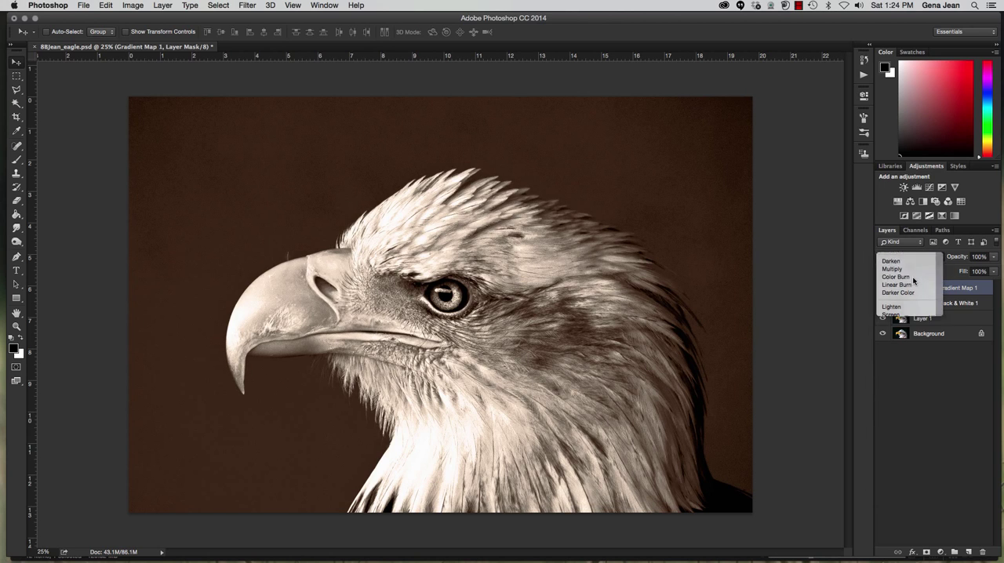
{"action": "left_click", "coordinate": [909, 258]}
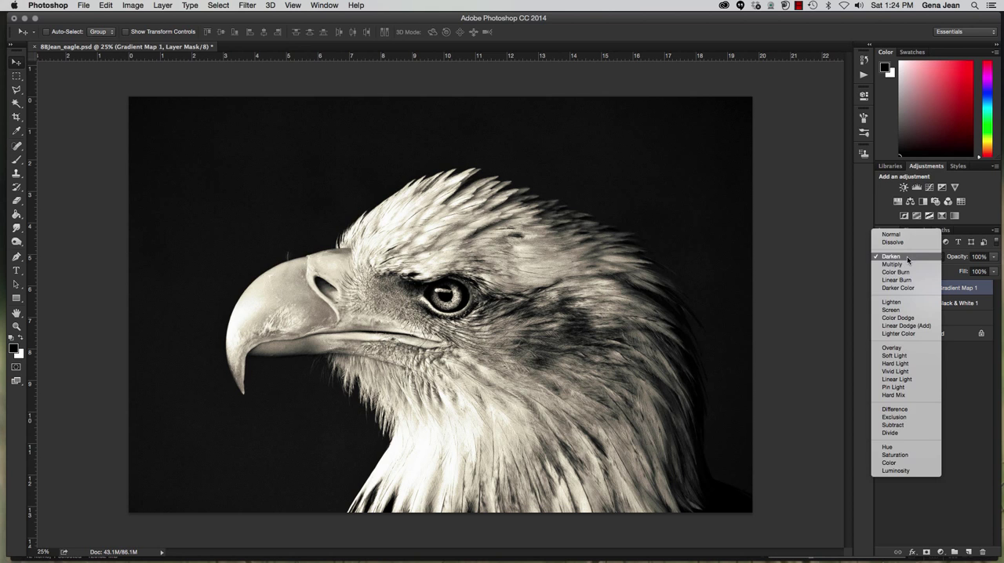
{"action": "left_click", "coordinate": [904, 266]}
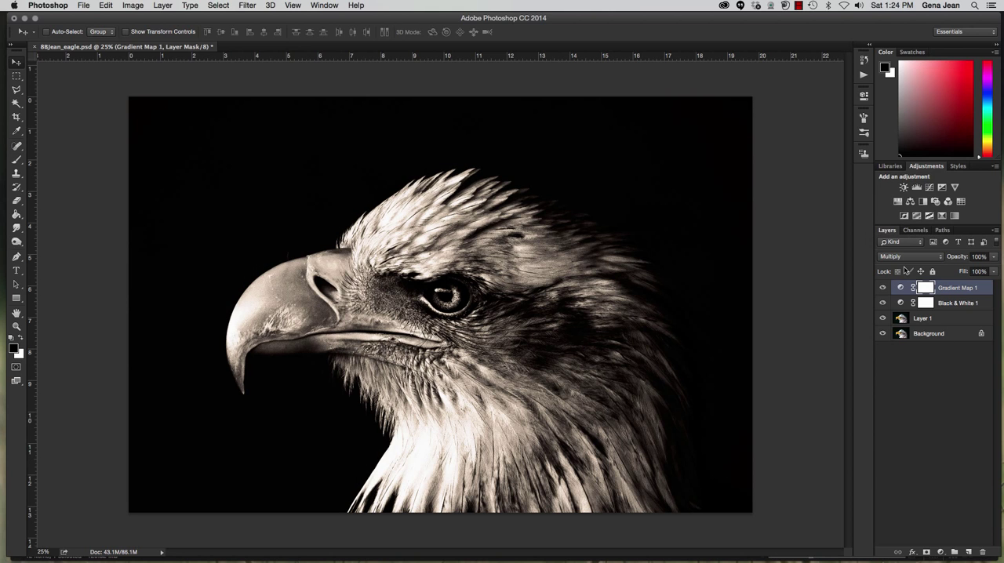
{"action": "left_click", "coordinate": [906, 257]}
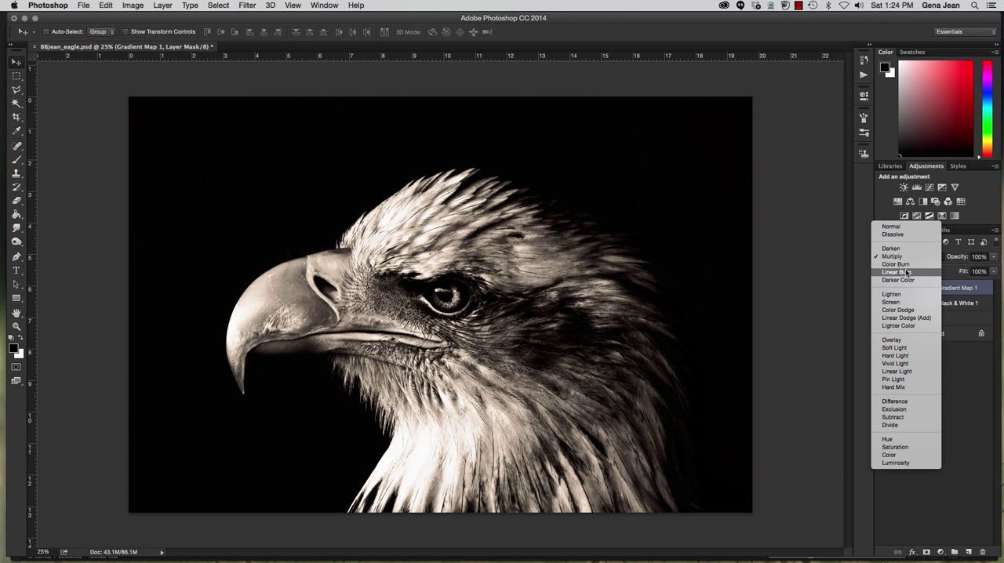
{"action": "left_click", "coordinate": [902, 272]}
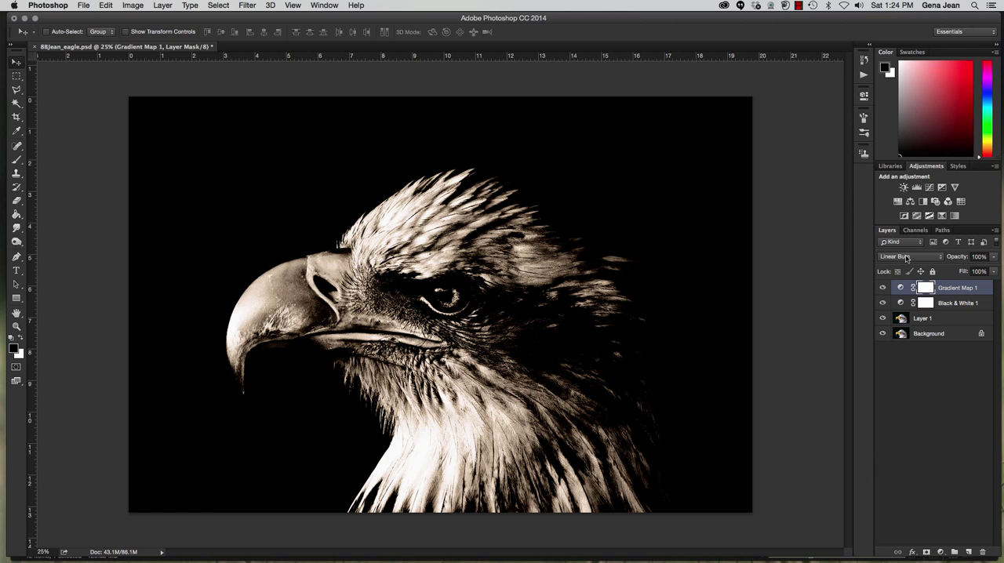
Try the lightening blend modes Lighten, Color Dodge and Lighter Color on the Gradient Map 1 layer
{"action": "left_click", "coordinate": [906, 258]}
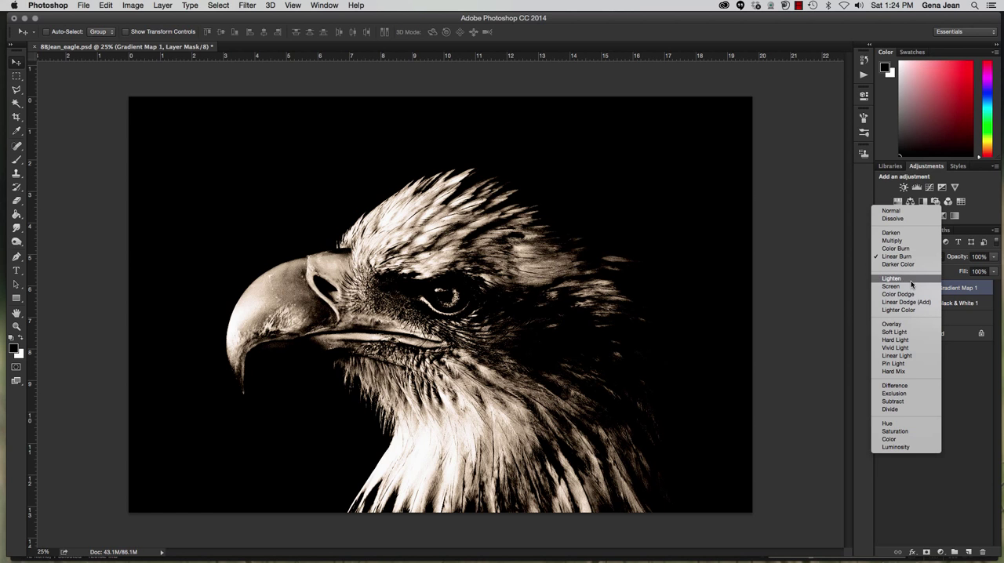
{"action": "left_click", "coordinate": [912, 284]}
{"action": "left_click", "coordinate": [914, 258]}
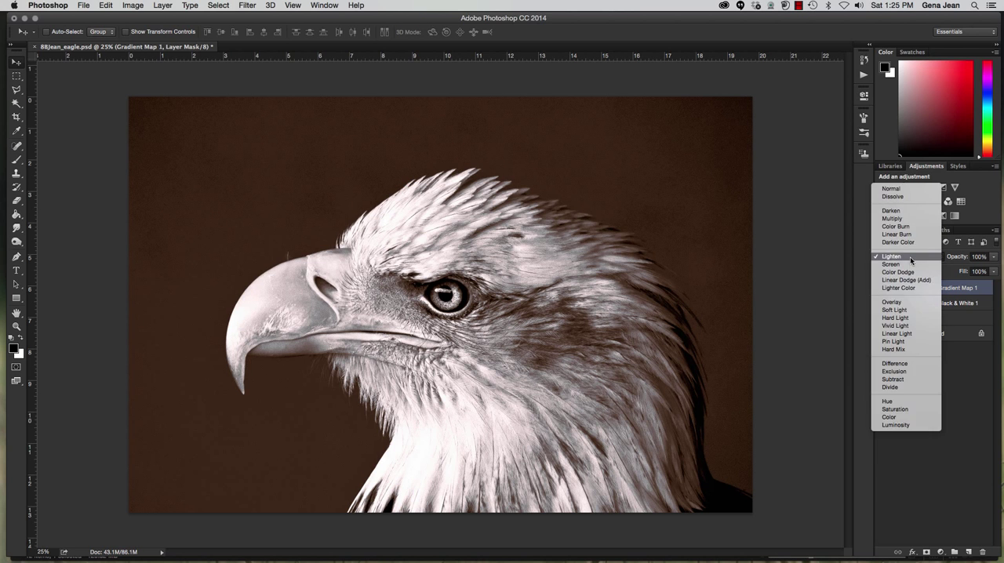
{"action": "left_click", "coordinate": [911, 273]}
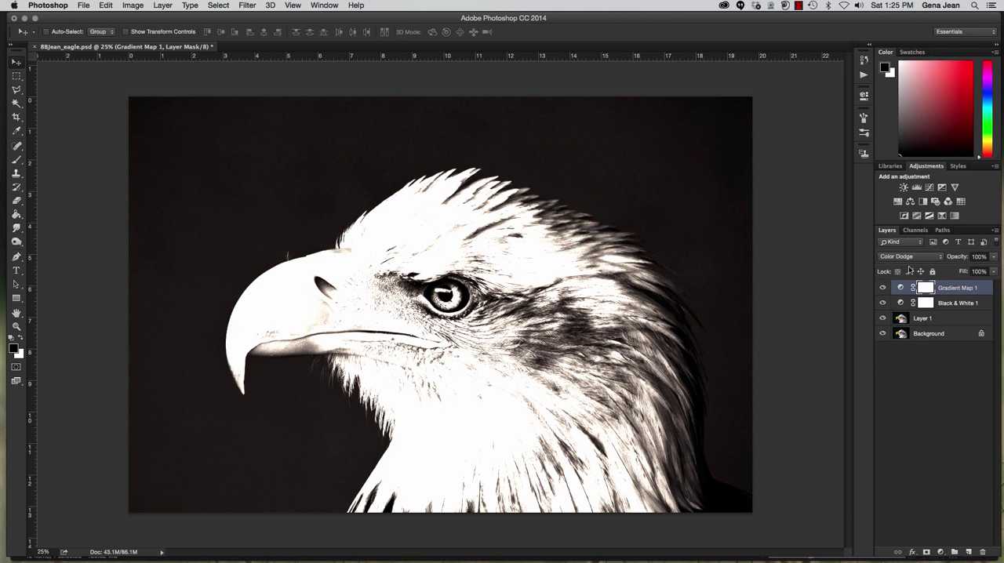
{"action": "left_click", "coordinate": [911, 258]}
{"action": "left_click", "coordinate": [908, 272]}
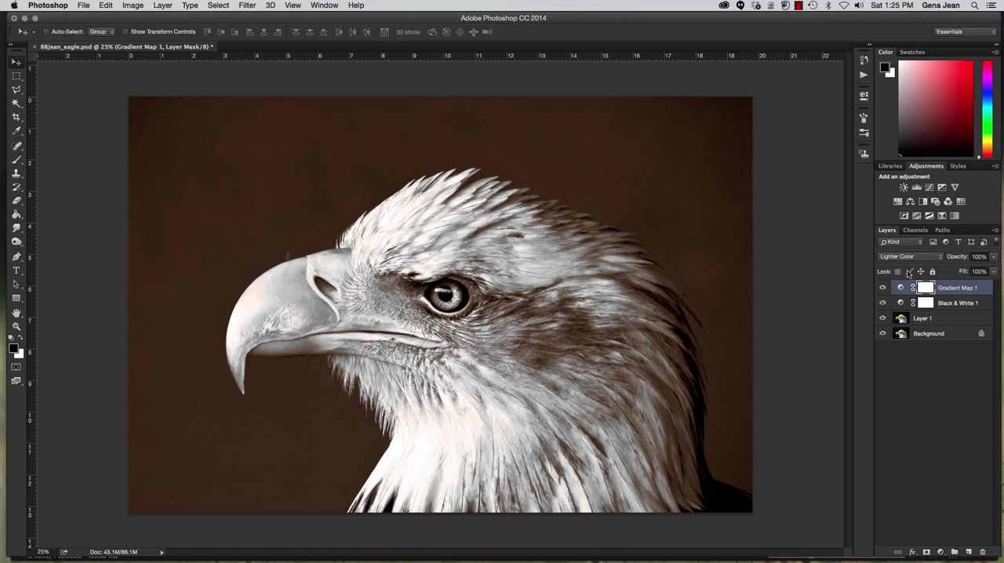
Try the contrast blend modes Hard Light, Linear Light and Hard Mix on the Gradient Map 1 layer
{"action": "left_click", "coordinate": [908, 258]}
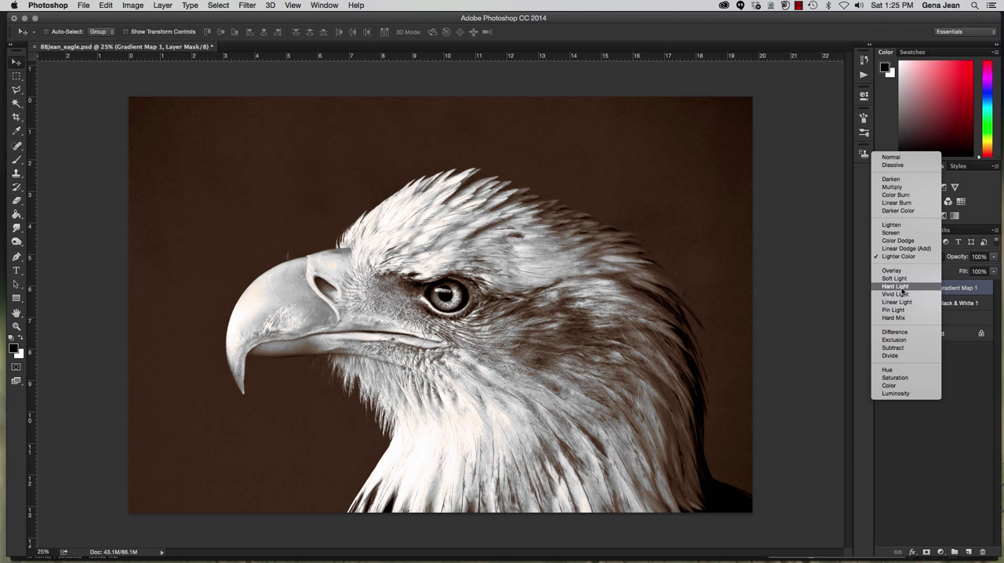
{"action": "left_click", "coordinate": [902, 287]}
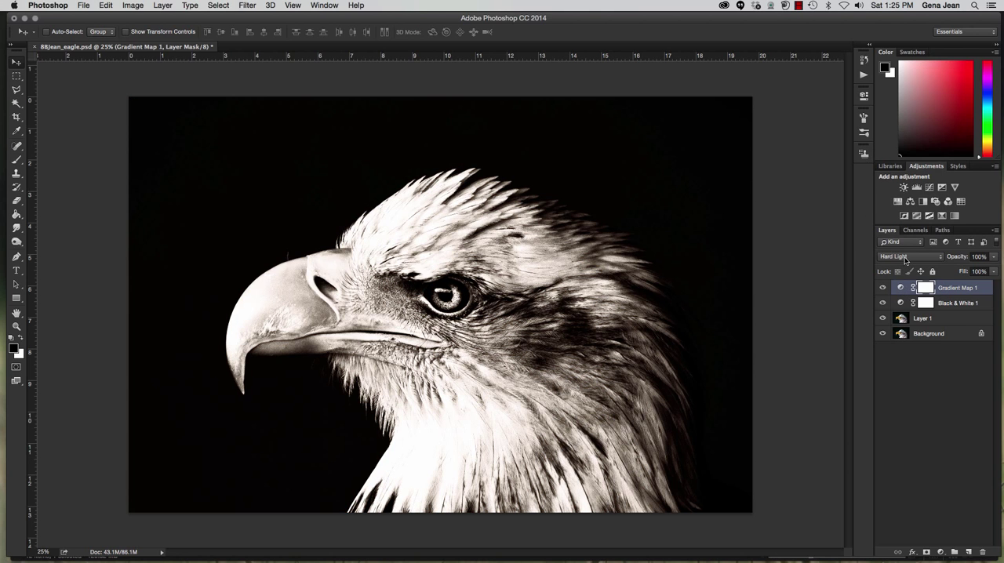
{"action": "left_click", "coordinate": [905, 259]}
{"action": "left_click", "coordinate": [905, 273]}
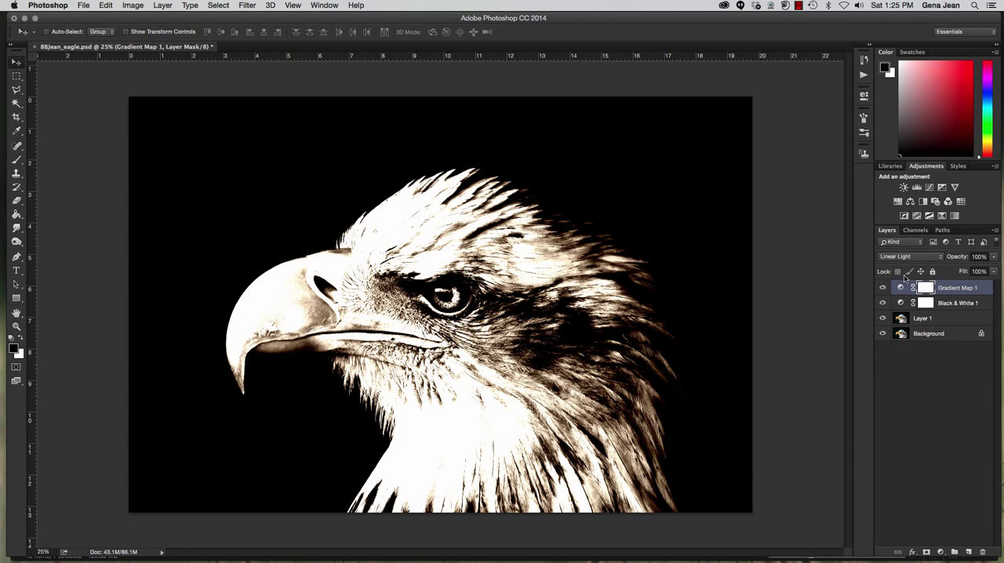
{"action": "left_click", "coordinate": [907, 257]}
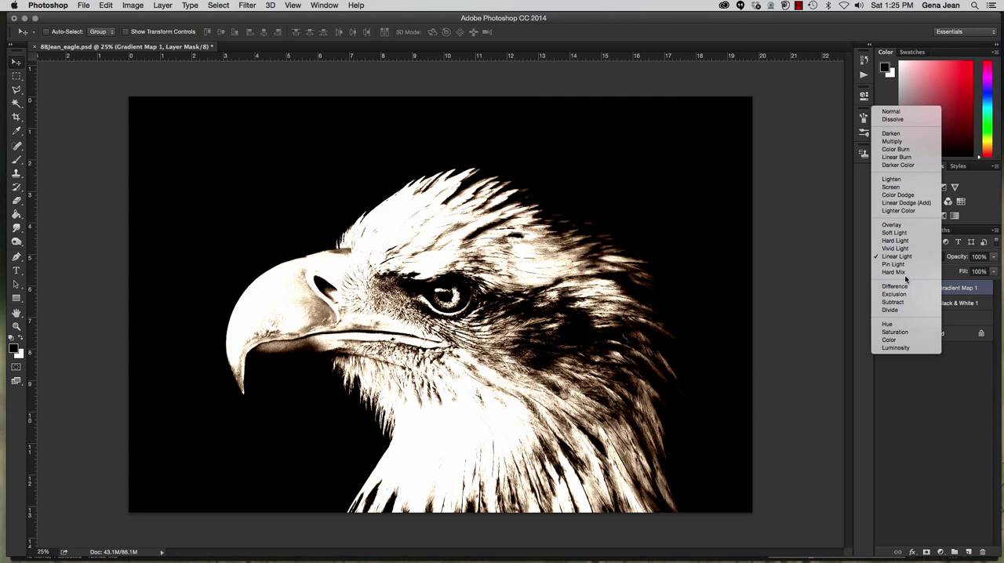
{"action": "left_click", "coordinate": [902, 272]}
Set the Gradient Map 1 layer's blend mode to Color
{"action": "left_click", "coordinate": [906, 259]}
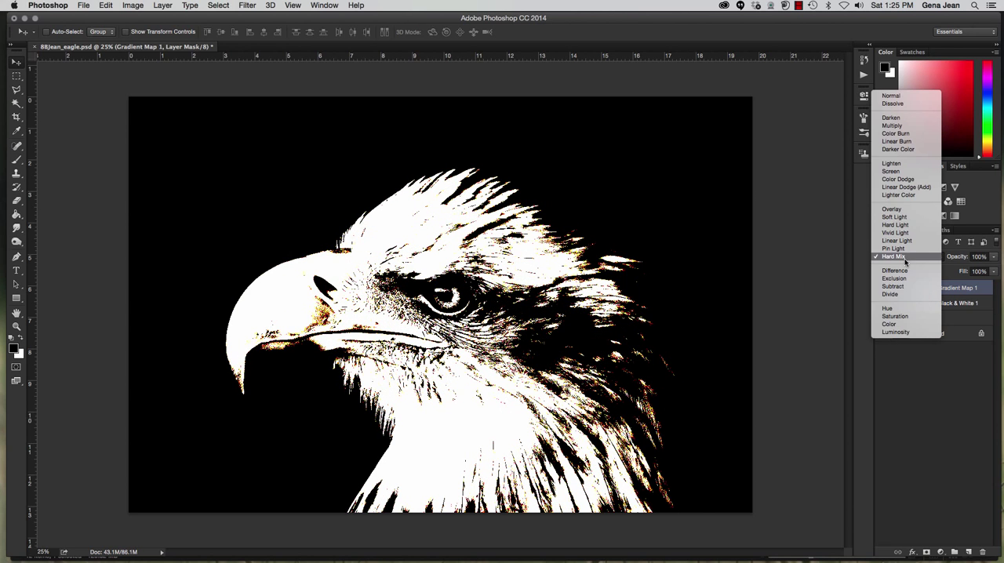
{"action": "left_click", "coordinate": [884, 321]}
{"action": "left_click", "coordinate": [908, 257]}
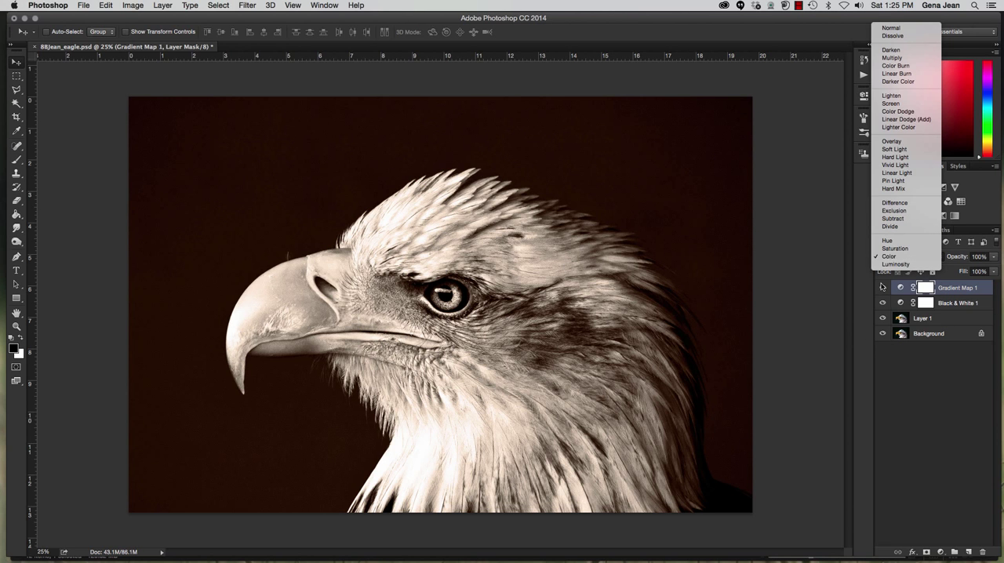
{"action": "left_click", "coordinate": [884, 311]}
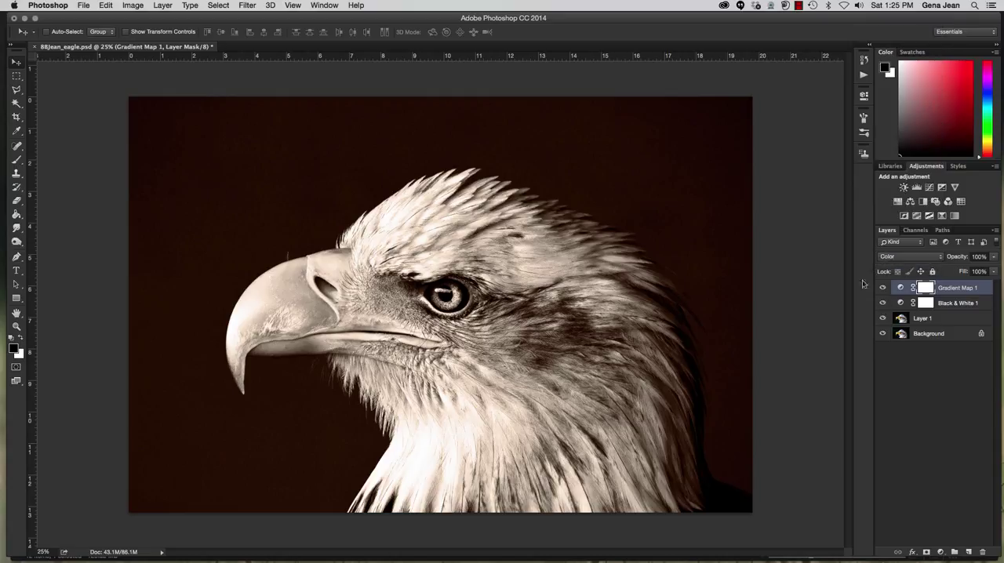